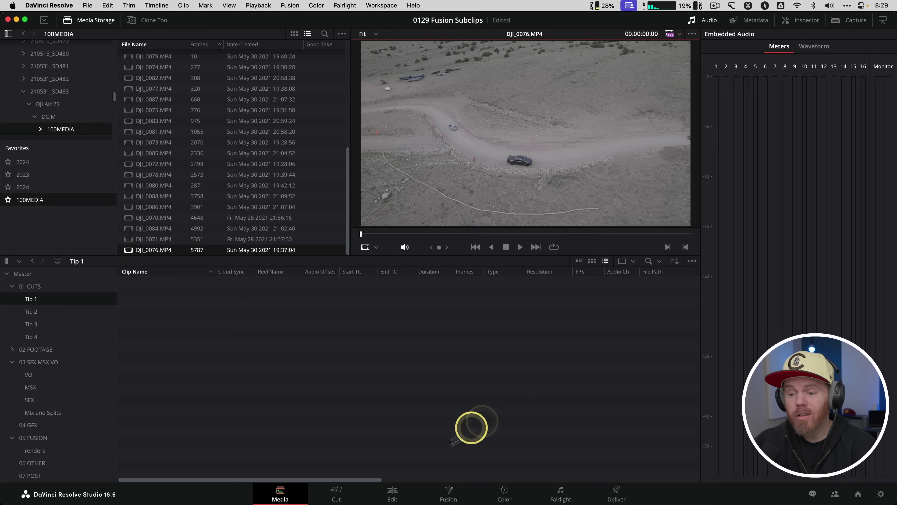
- Mark DJI_0076.MP4 from 00:01:26:27 to 00:02:02:01 and drag the range into the Media Pool as a subclip
{"action": "key", "text": "fn"}
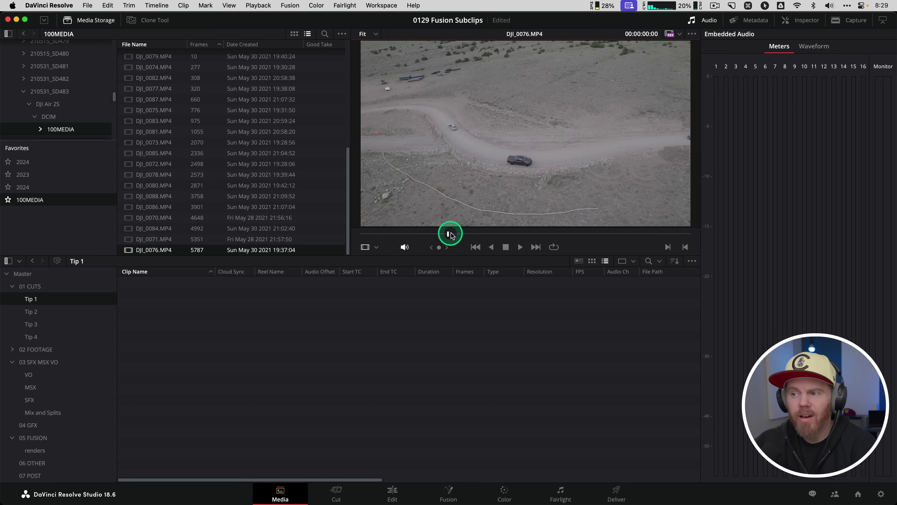
{"action": "left_click_drag", "start_coordinate": [451, 235], "coordinate": [511, 232]}
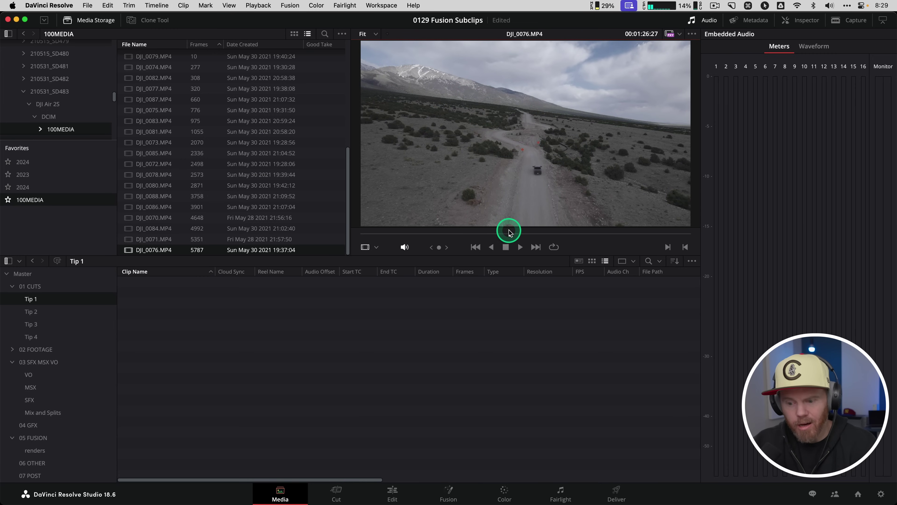
{"action": "key", "text": "i"}
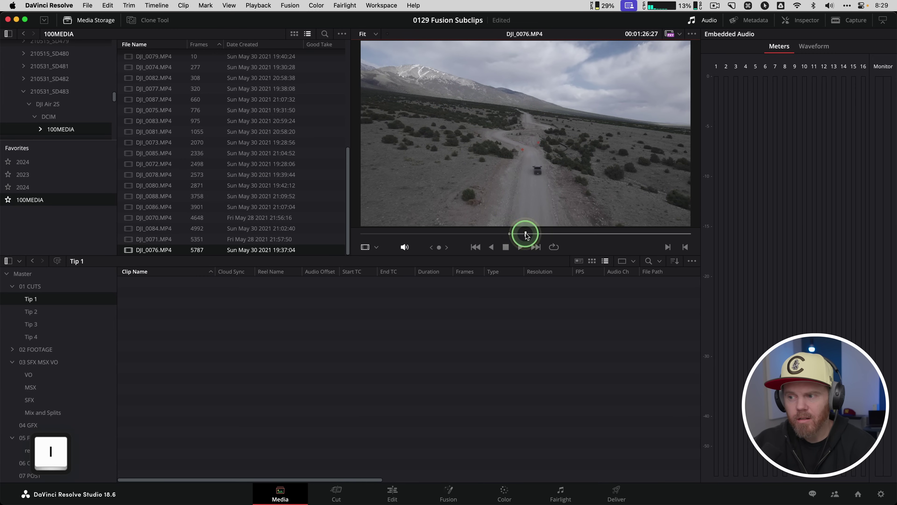
{"action": "left_click_drag", "start_coordinate": [526, 235], "coordinate": [570, 235]}
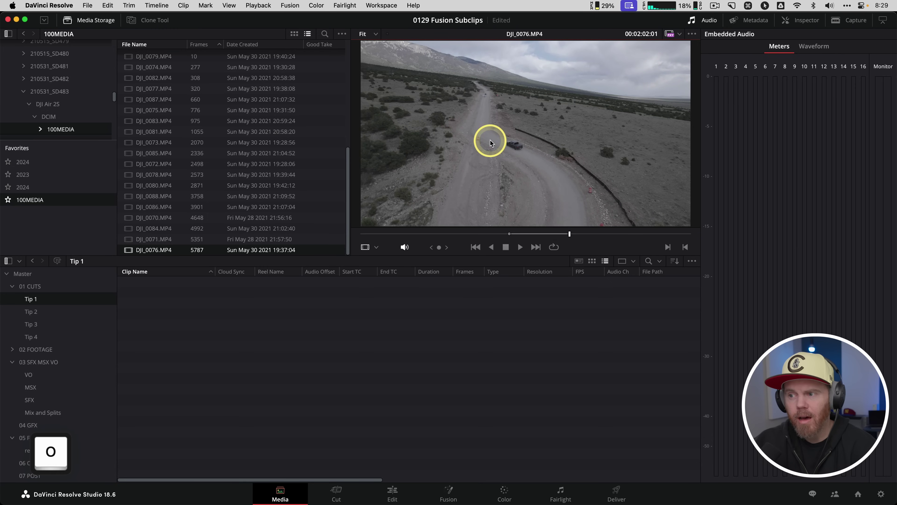
{"action": "left_click_drag", "start_coordinate": [489, 143], "coordinate": [308, 381]}
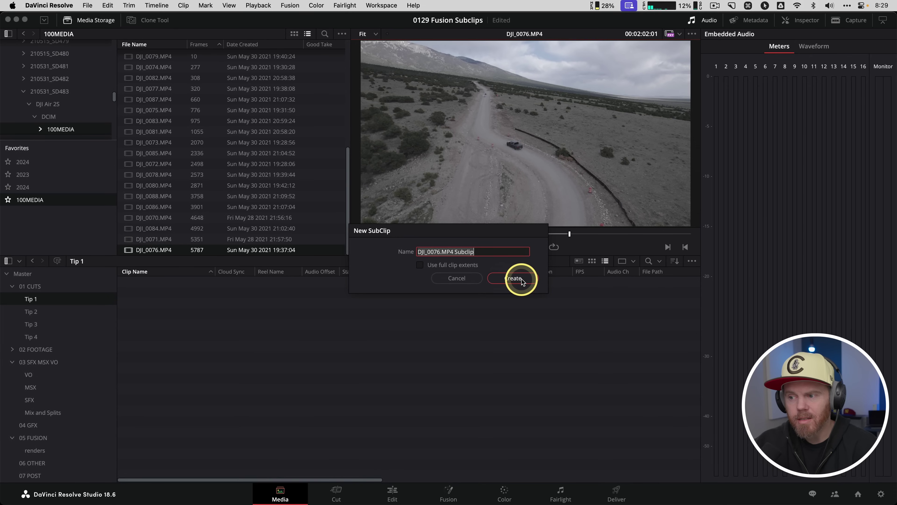
- Create the DJI_0076.MP4 Subclip in Tip 1 and scrub through it in the viewer
{"action": "left_click", "coordinate": [552, 318]}
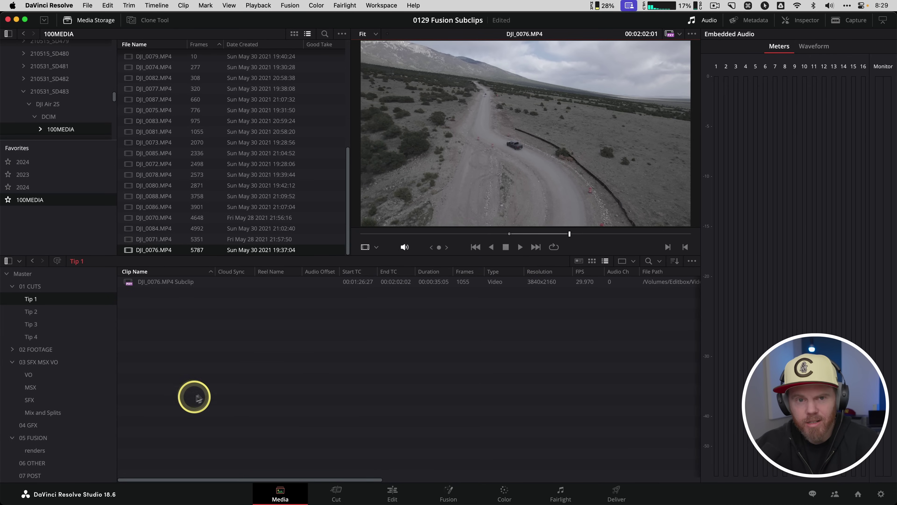
{"action": "left_click", "coordinate": [158, 282]}
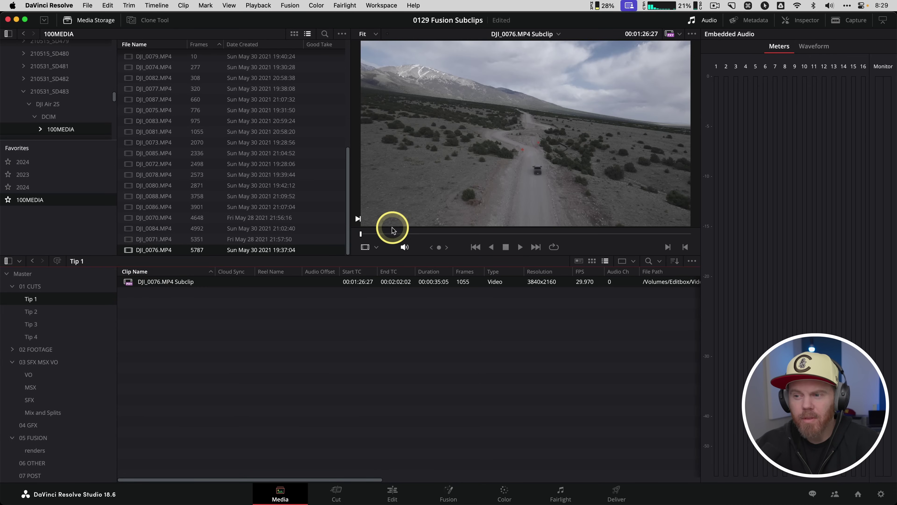
{"action": "left_click_drag", "start_coordinate": [393, 230], "coordinate": [424, 240]}
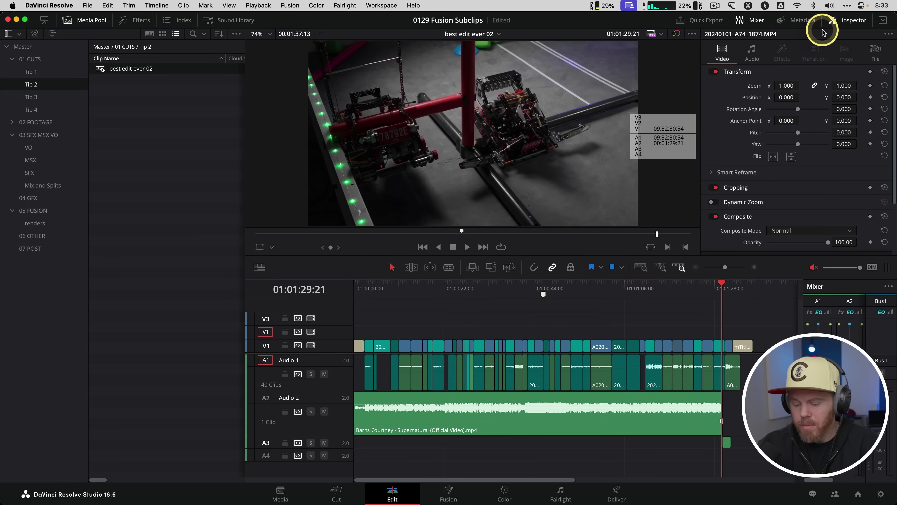
- Close the Inspector so the source and timeline viewers sit side by side
{"action": "left_click", "coordinate": [848, 20]}
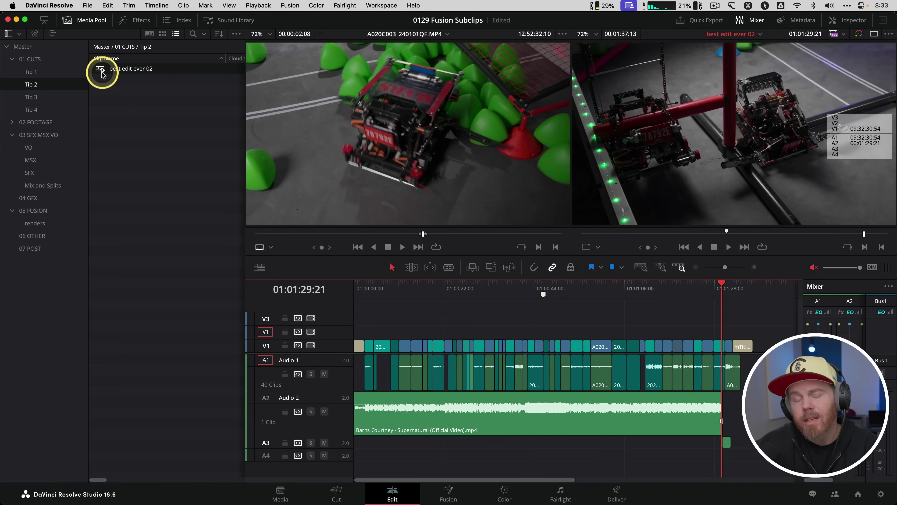
- Load best edit ever 02 as the source and mark in at 01:00:16:15, out at 01:00:43:19
{"action": "key", "text": "fn"}
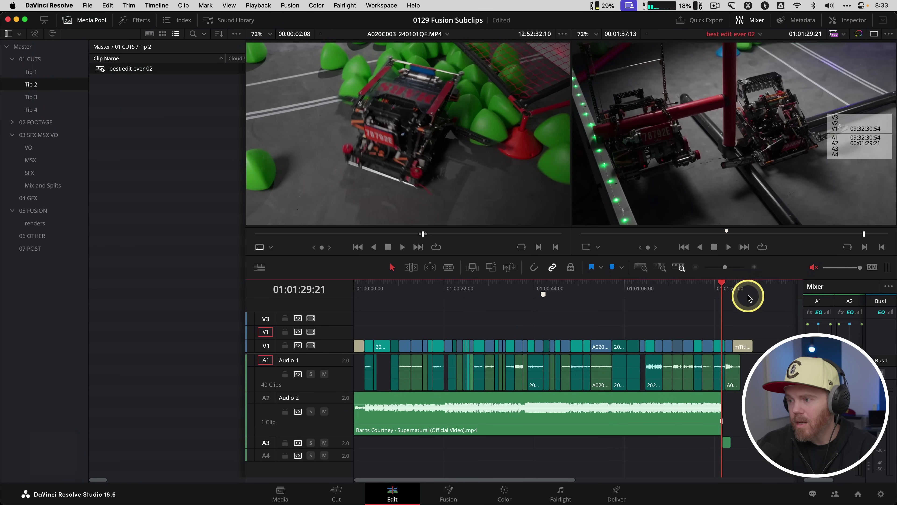
{"action": "left_click_drag", "start_coordinate": [101, 70], "coordinate": [385, 136]}
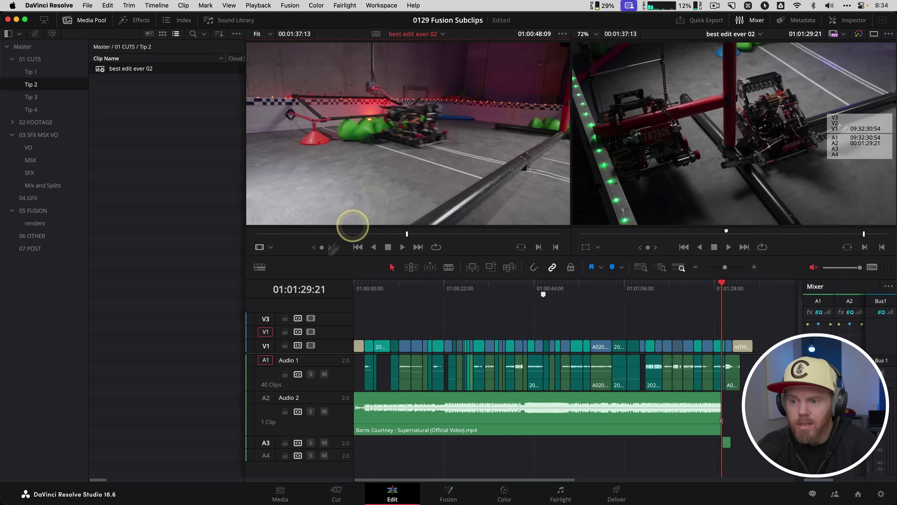
{"action": "mouse_move", "coordinate": [317, 234]}
{"action": "left_mouse_down"}
{"action": "mouse_move", "coordinate": [226, 237]}
{"action": "mouse_move", "coordinate": [307, 236]}
{"action": "left_mouse_up"}
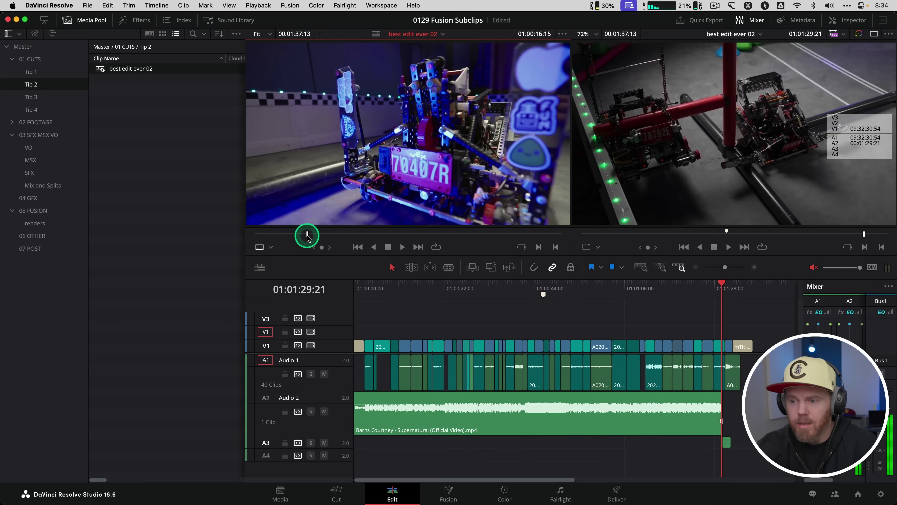
{"action": "key", "text": "i"}
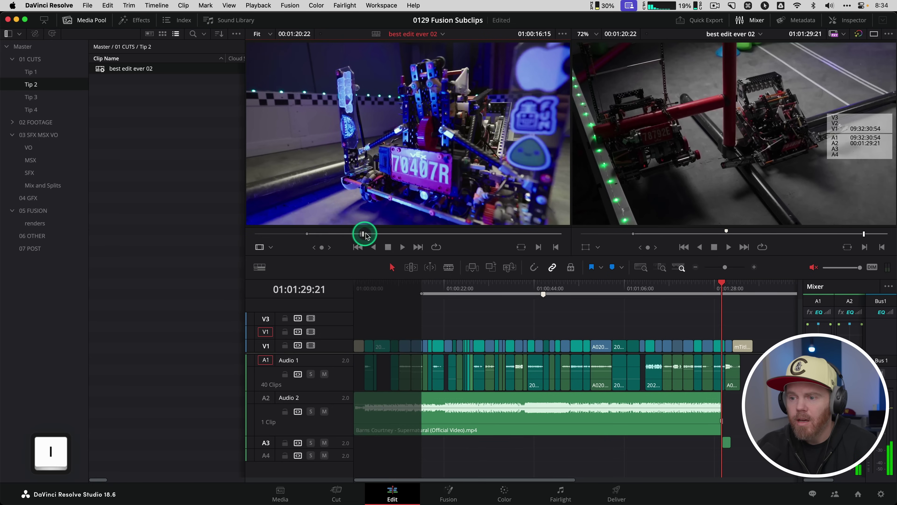
{"action": "left_click_drag", "start_coordinate": [365, 235], "coordinate": [392, 236]}
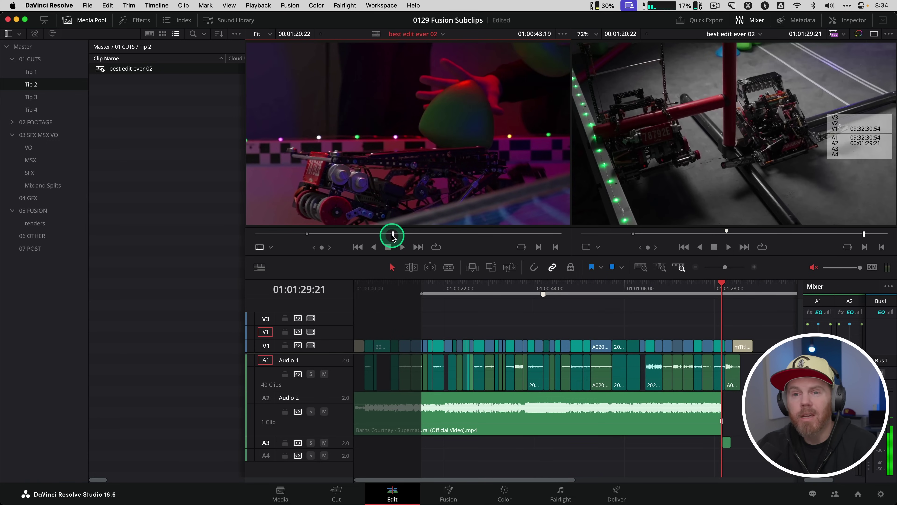
{"action": "key", "text": "o"}
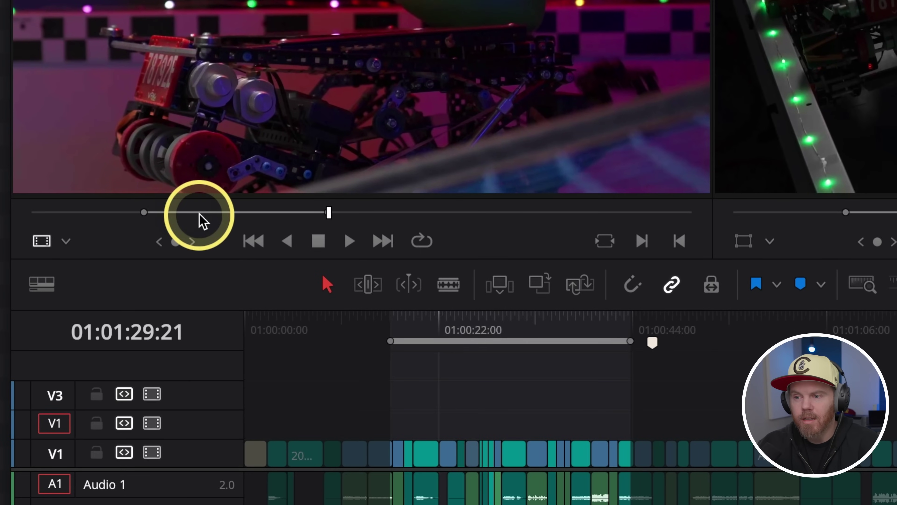
{"action": "right_click", "coordinate": [200, 217]}
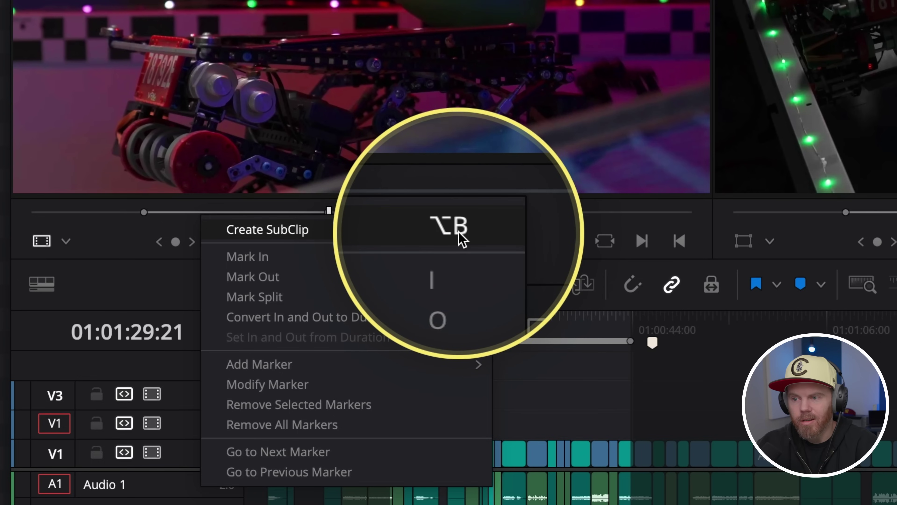
- Create a subclip from the marked section named 'best edit ever 02 Subclip social'
{"action": "left_click", "coordinate": [367, 236]}
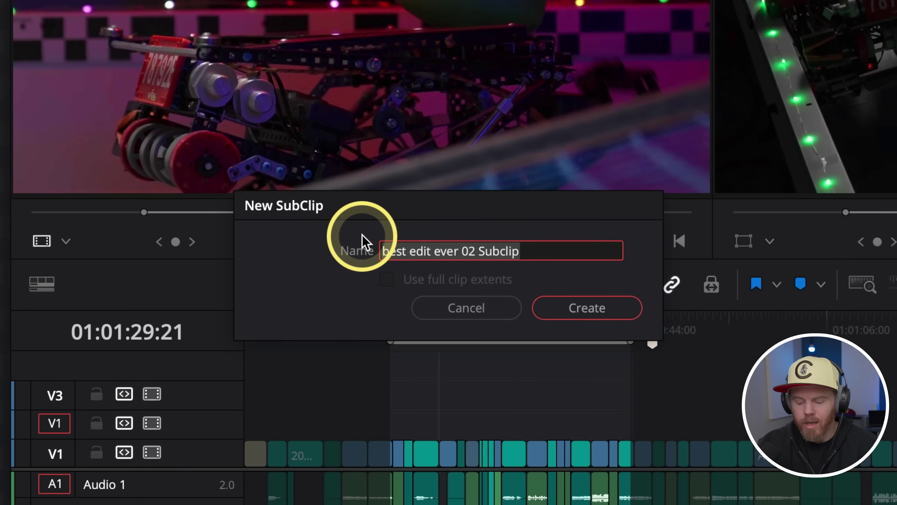
{"action": "key", "text": "Right"}
{"action": "type", "text": "social"}
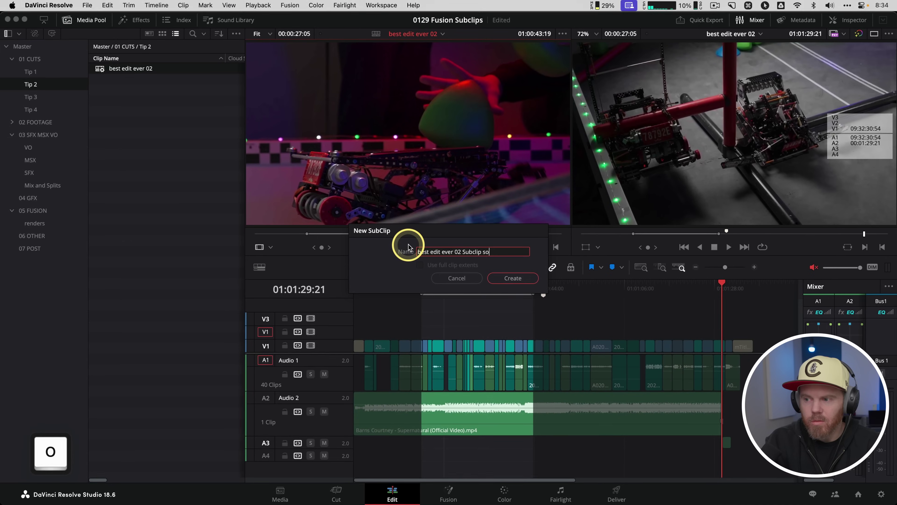
{"action": "key", "text": "Return"}
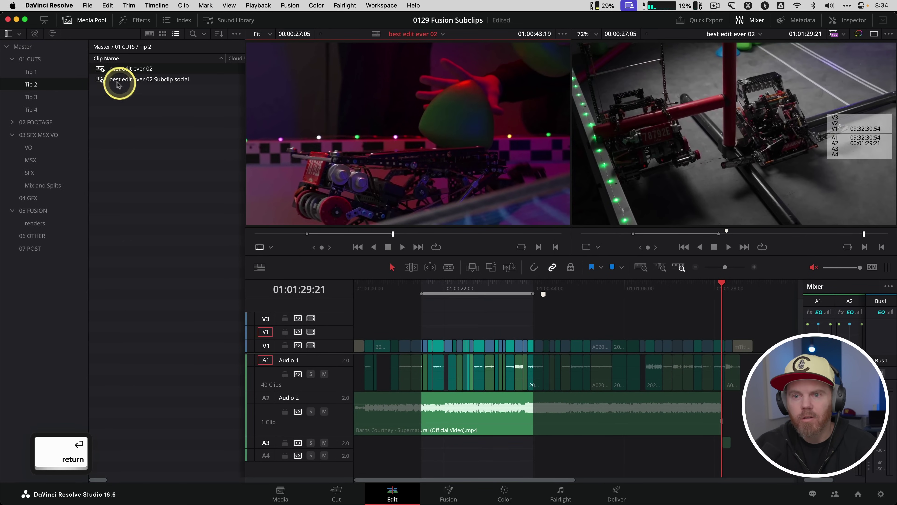
- Open the social subclip as a timeline, fit it to view, and scrub back from 01:00:42:21
{"action": "double_click", "coordinate": [100, 81]}
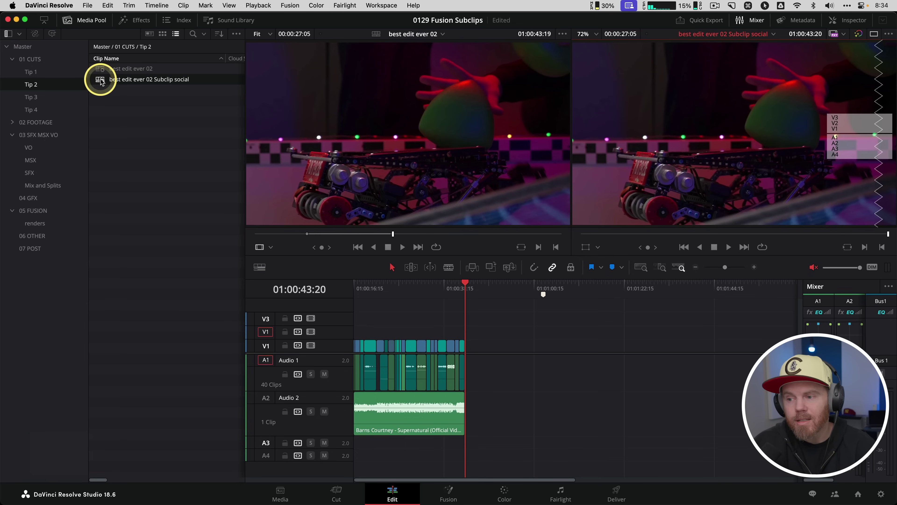
{"action": "key", "text": "shift+z"}
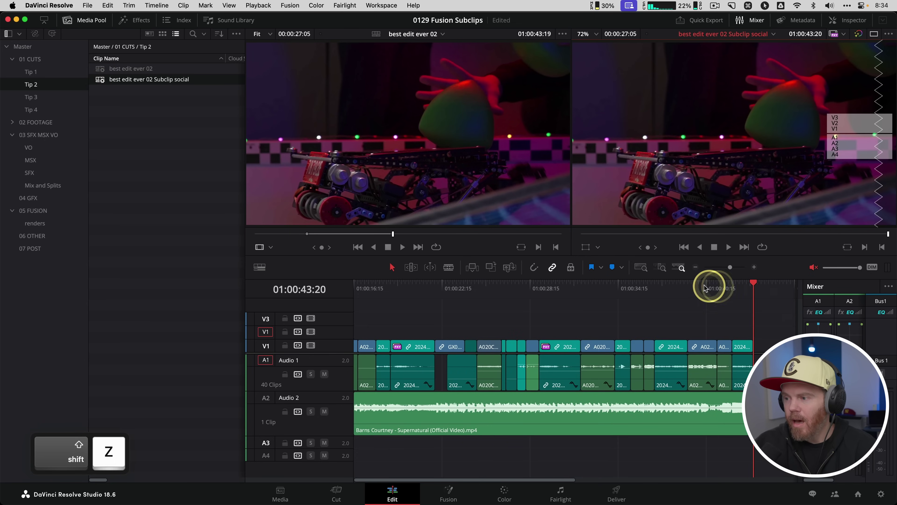
{"action": "left_click", "coordinate": [711, 287]}
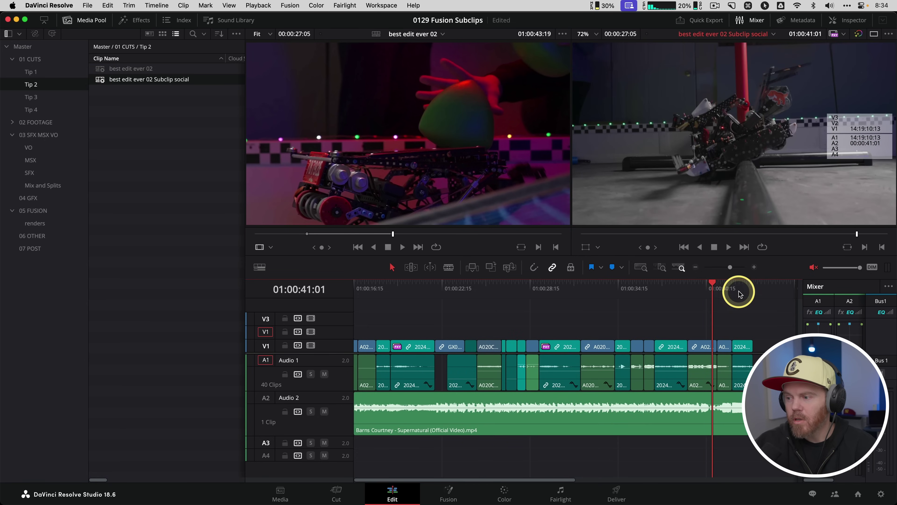
{"action": "left_click", "coordinate": [739, 293]}
{"action": "left_click_drag", "start_coordinate": [724, 291], "coordinate": [503, 293]}
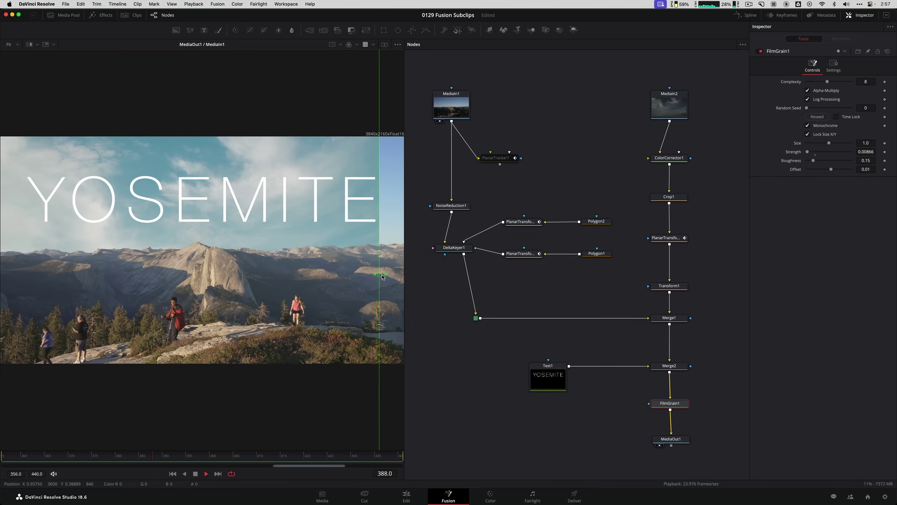
- Select the clouds clip stacked above C0203.MP4 on the fusion comps timeline
{"action": "left_click", "coordinate": [484, 408]}
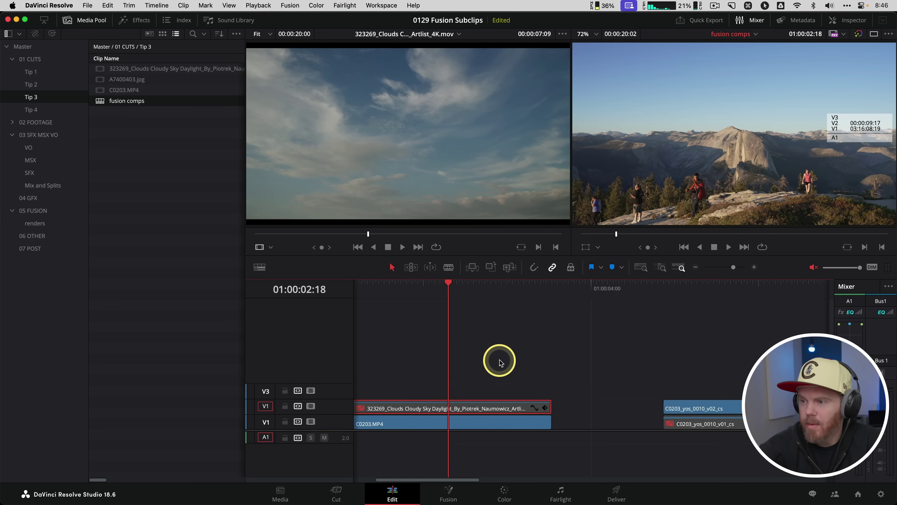
- Enable the clouds clip with D and zoom in on the clouds and C0203.MP4 clips
{"action": "key", "text": "d"}
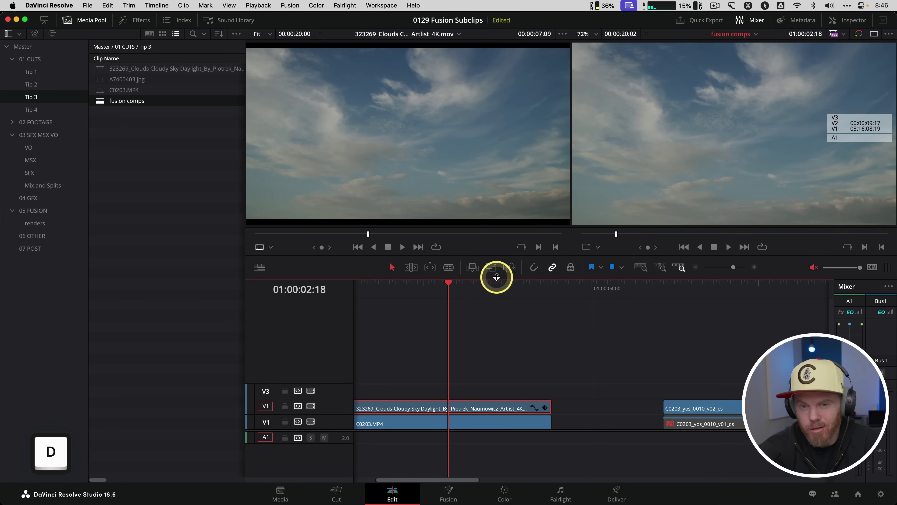
{"action": "key", "text": "shift+z"}
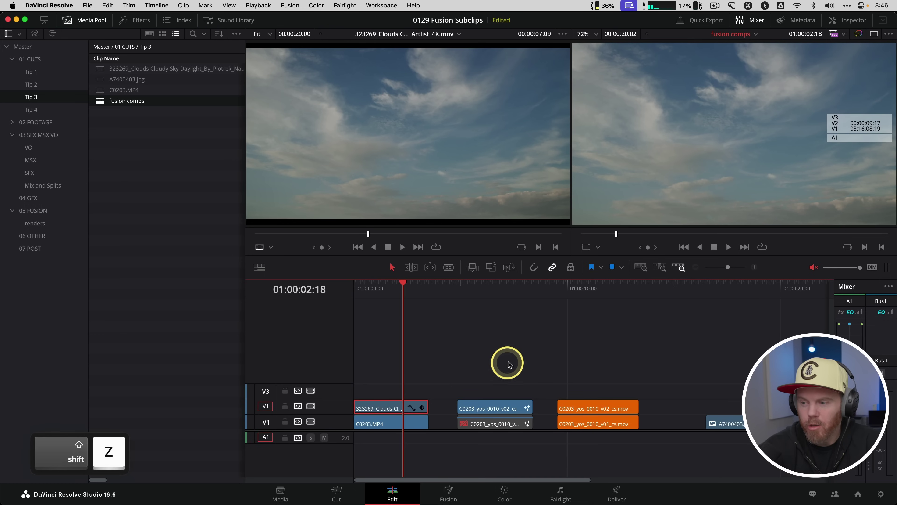
{"action": "scroll", "coordinate": [419, 348], "scroll_direction": "up", "scroll_amount": 5}
{"action": "left_click_drag", "start_coordinate": [356, 289], "coordinate": [507, 310]}
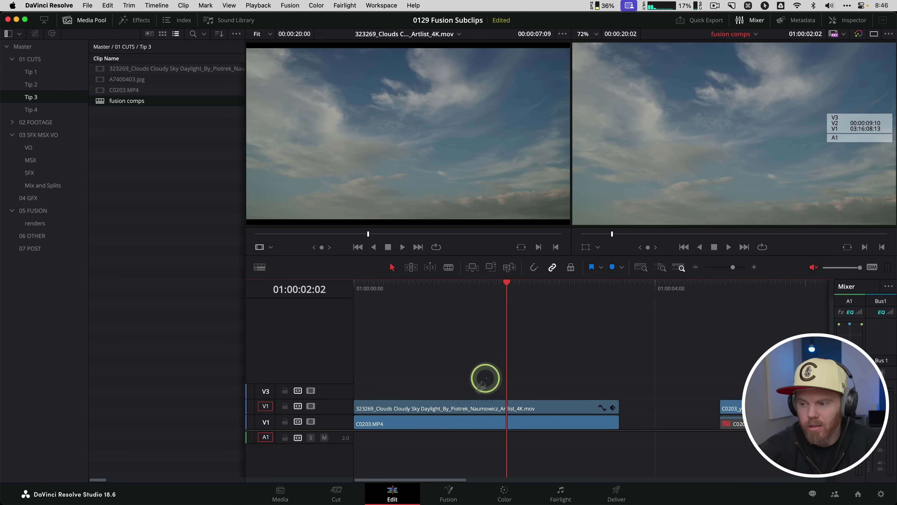
- Combine the clouds and C0203.MP4 clips into Fusion Clip 1 and open it in the Fusion page
{"action": "left_click_drag", "start_coordinate": [486, 377], "coordinate": [435, 407]}
{"action": "right_click", "coordinate": [435, 410]}
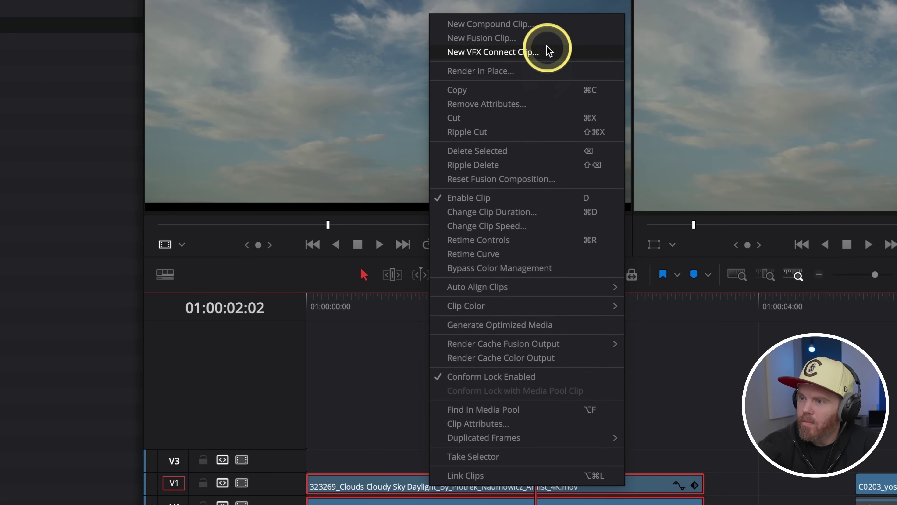
{"action": "key", "text": "Escape"}
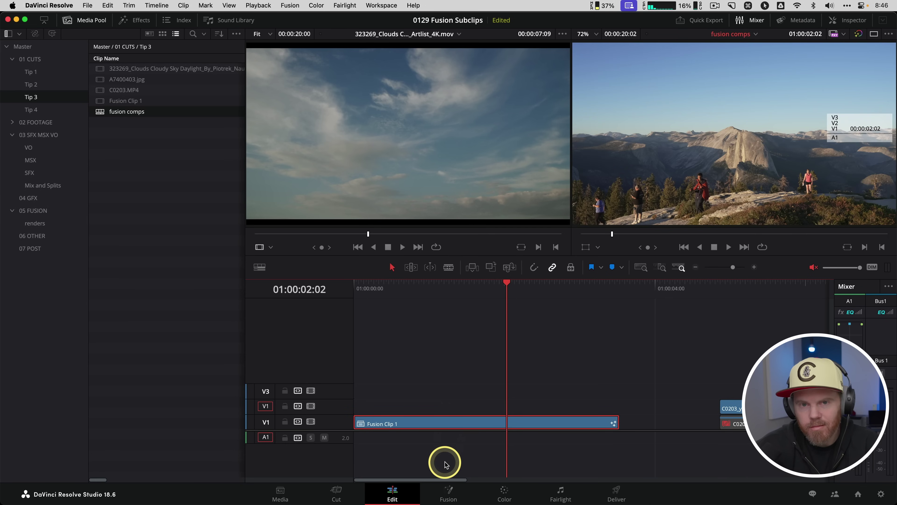
{"action": "left_click", "coordinate": [452, 491]}
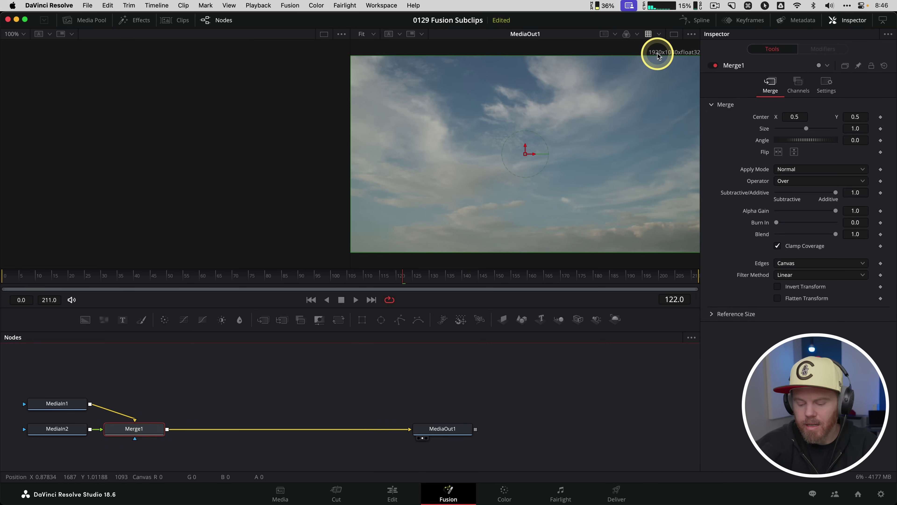
- Undo the fusion clip so clouds sits on V2 above C0203.MP4 again
{"action": "key", "text": "fn"}
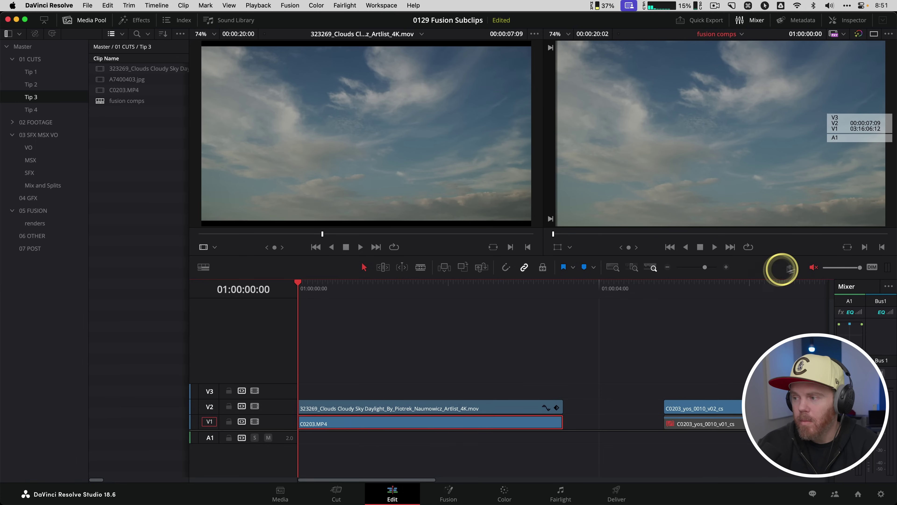
- Match-frame the V1 clip and save a C0203.MP4 Subclip with the default name in Tip 3
{"action": "key", "text": "fn"}
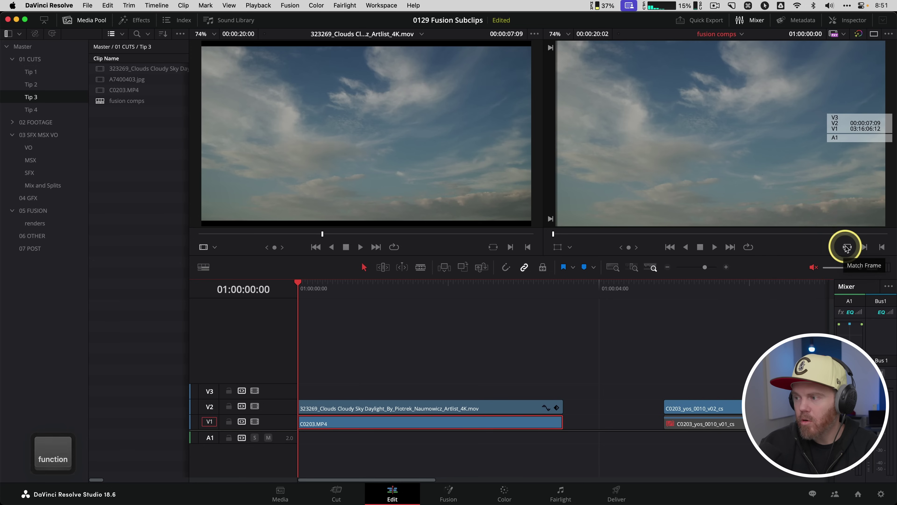
{"action": "left_click", "coordinate": [844, 247]}
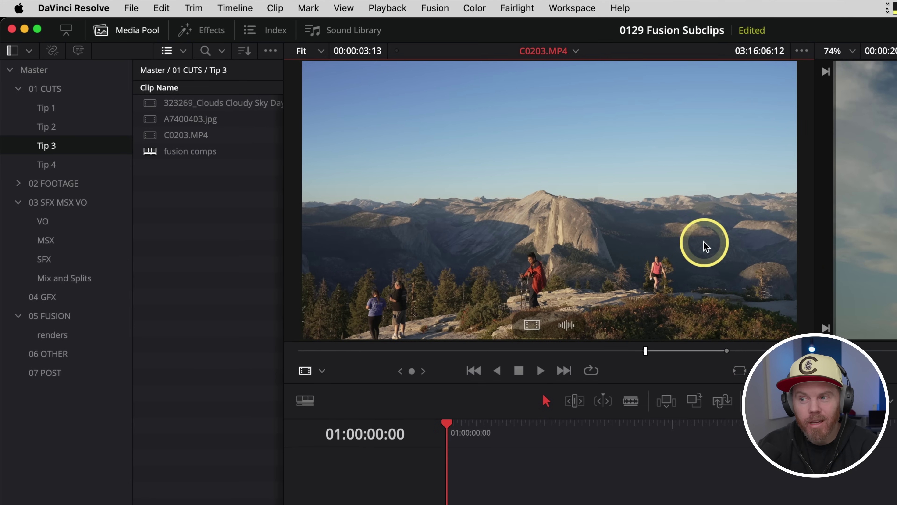
{"action": "left_click_drag", "start_coordinate": [705, 245], "coordinate": [221, 297]}
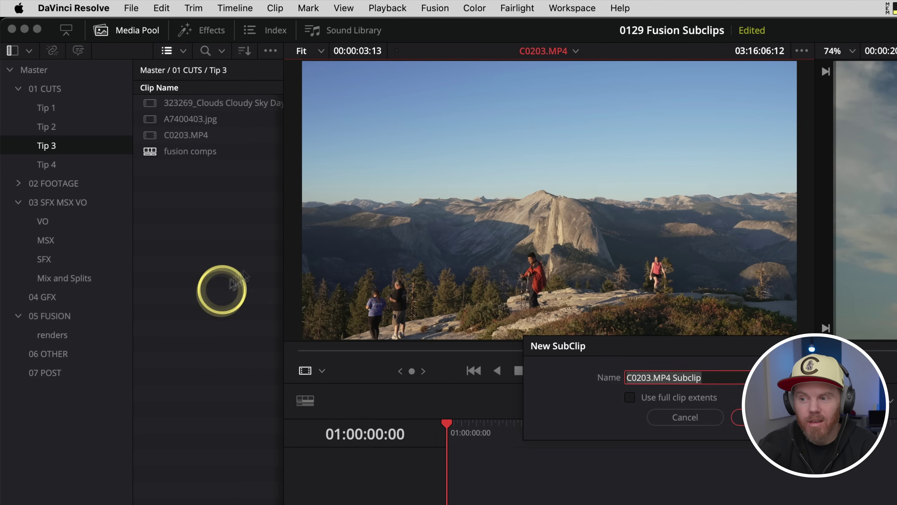
{"action": "triple_click", "coordinate": [636, 386]}
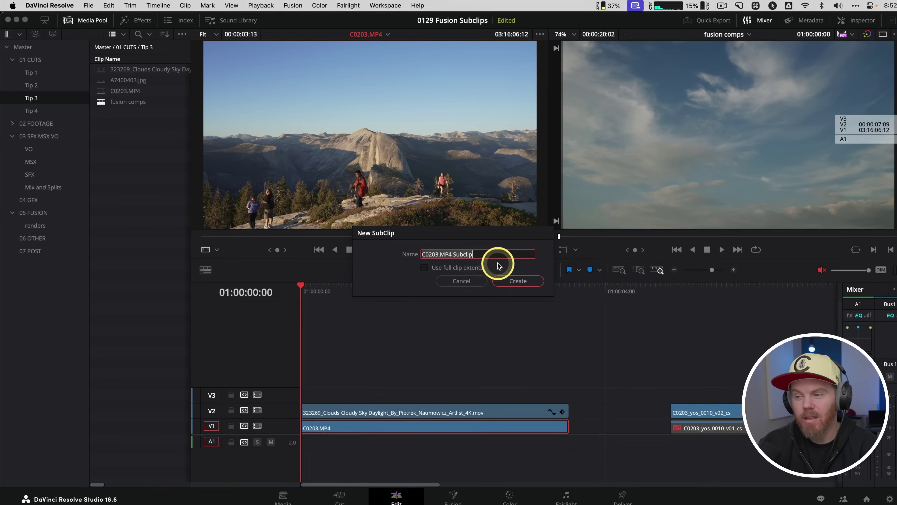
{"action": "left_click", "coordinate": [513, 279]}
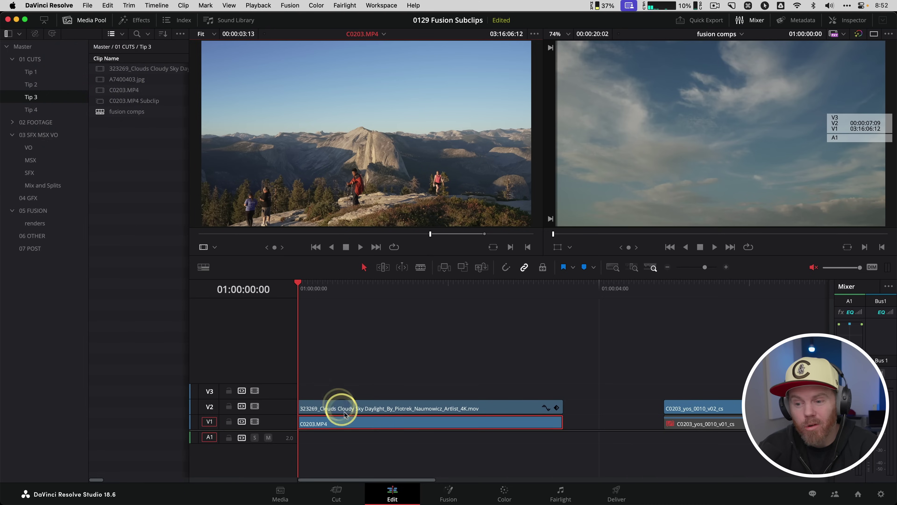
{"action": "key", "text": "fn"}
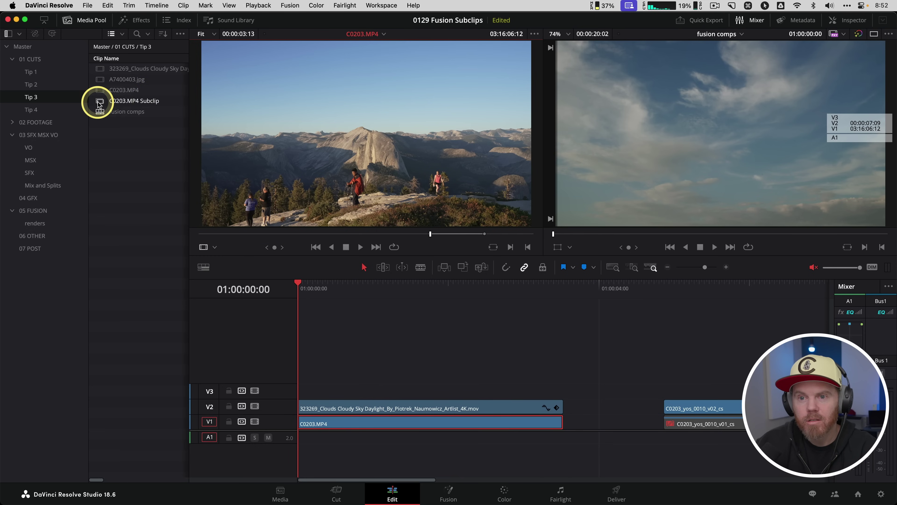
- Replace the V1 clip with C0203.MP4 Subclip via the viewer's Replace overlay
{"action": "left_click_drag", "start_coordinate": [100, 103], "coordinate": [756, 96]}
{"action": "left_click_drag", "start_coordinate": [756, 126], "coordinate": [854, 118]}
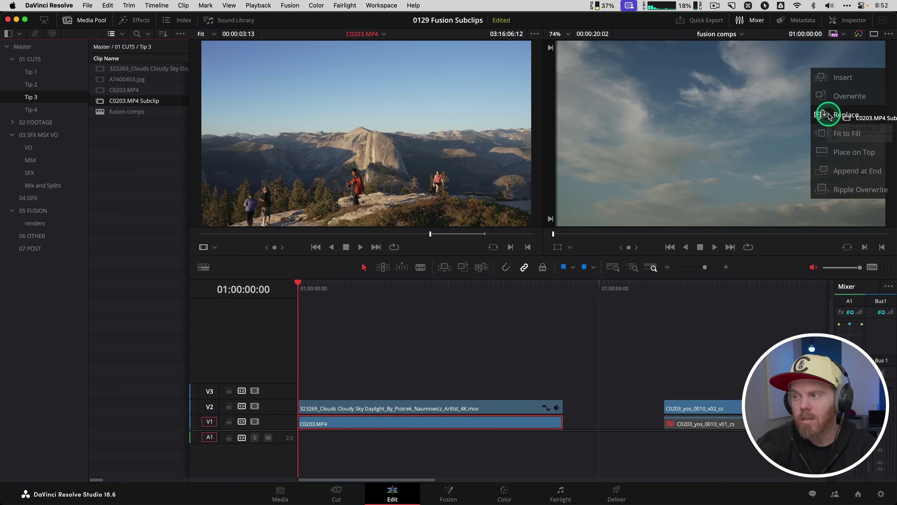
{"action": "left_click_drag", "start_coordinate": [828, 116], "coordinate": [828, 116]}
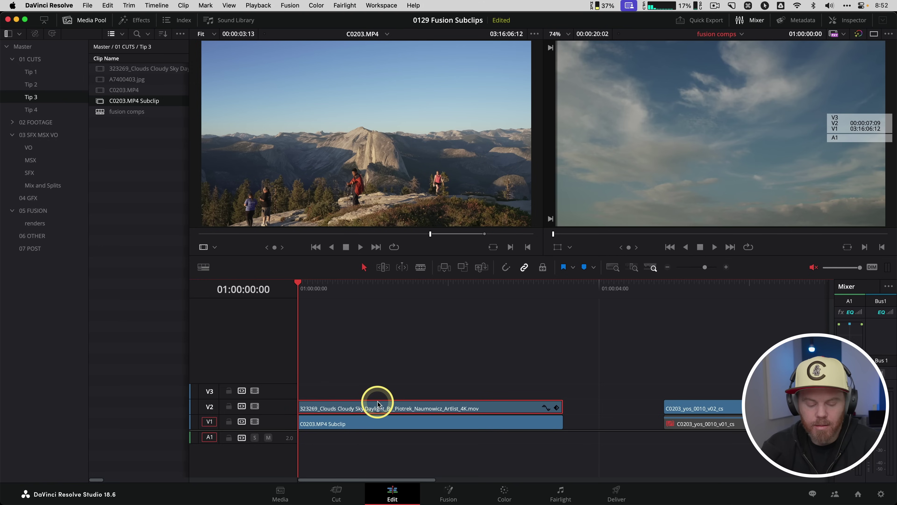
- Create a subclip from the clouds clip's source footage
{"action": "key", "text": "f"}
{"action": "left_click_drag", "start_coordinate": [369, 163], "coordinate": [144, 198]}
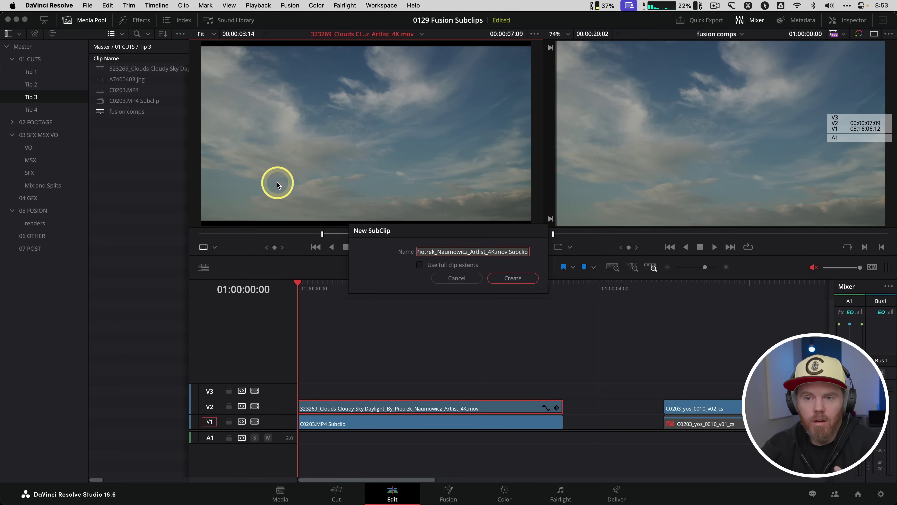
{"action": "left_click", "coordinate": [513, 277]}
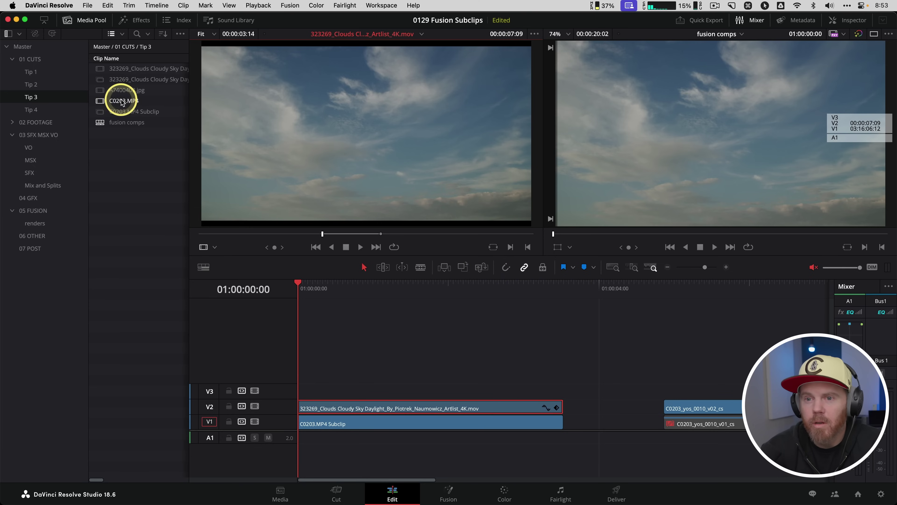
- Compare the file details: clouds subclip 4096 x 2160 versus the C0203.MP4 Subclip's 3840 x 2160
{"action": "left_click", "coordinate": [134, 80]}
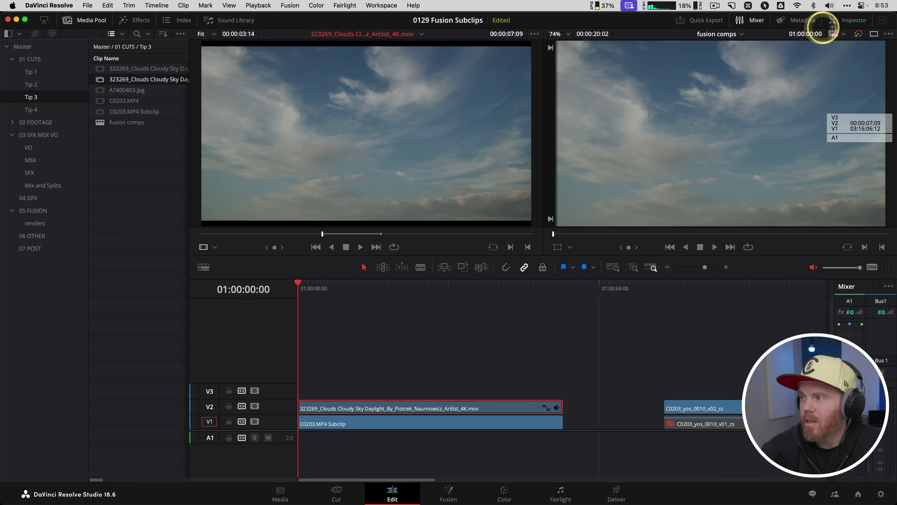
{"action": "left_click", "coordinate": [852, 21]}
{"action": "left_click", "coordinate": [873, 49]}
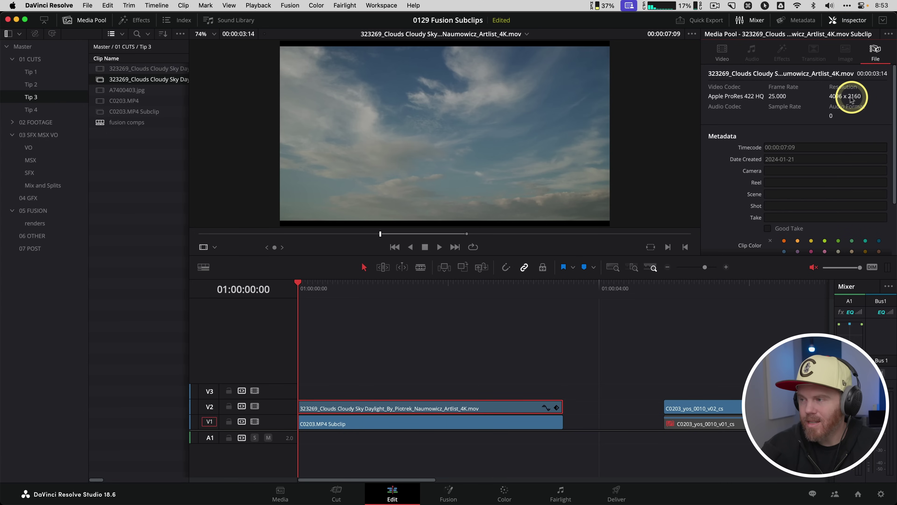
{"action": "key", "text": "fn"}
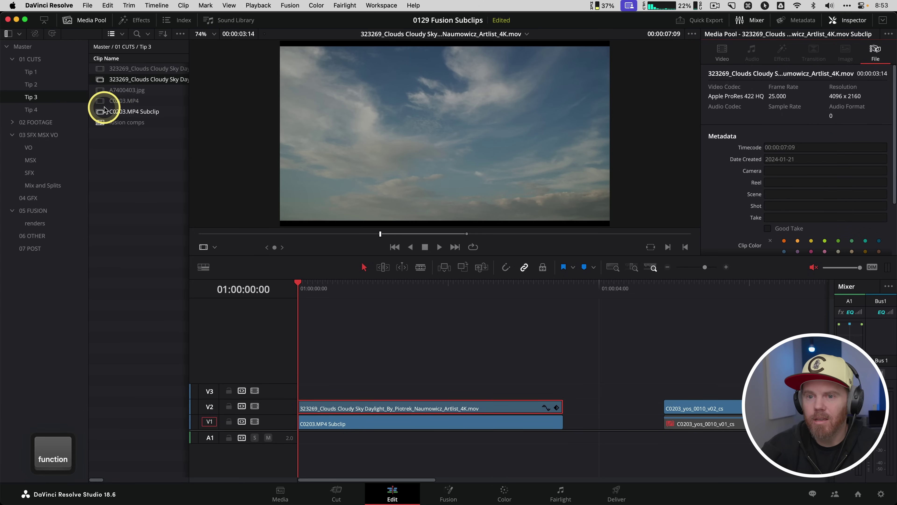
{"action": "left_click", "coordinate": [96, 113]}
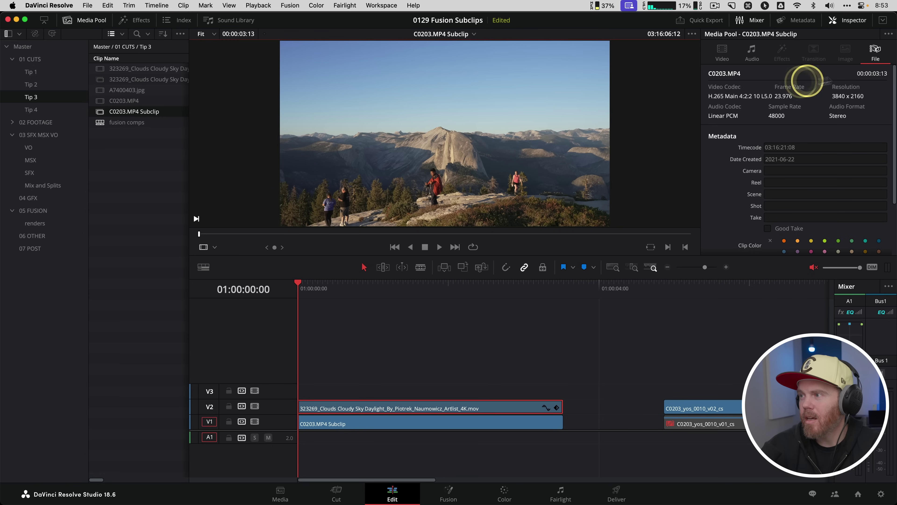
{"action": "key", "text": "fn"}
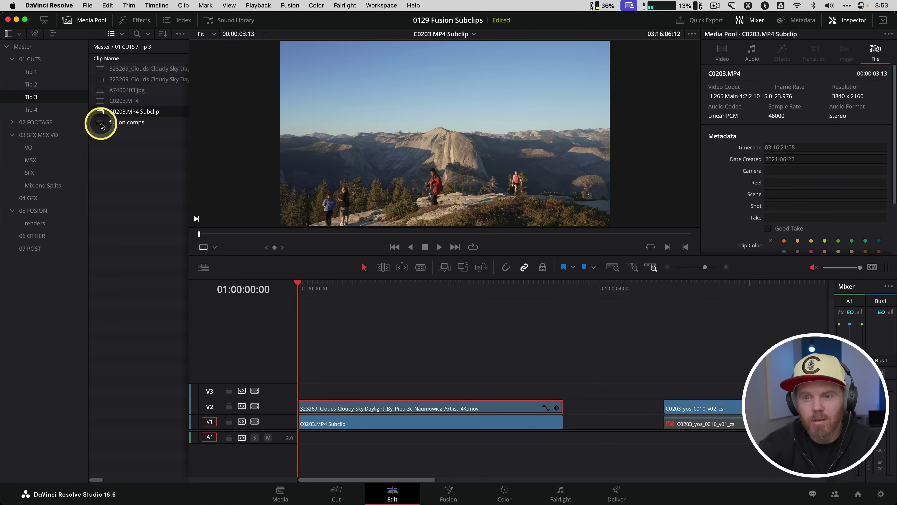
{"action": "double_click", "coordinate": [101, 124]}
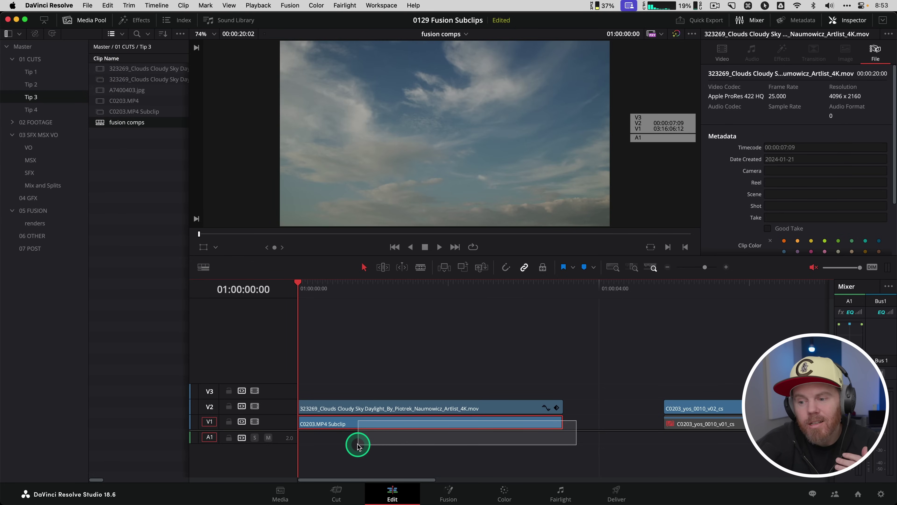
- Find the V1 clip's source in the media pool with Find in Media Pool
{"action": "right_click", "coordinate": [373, 425]}
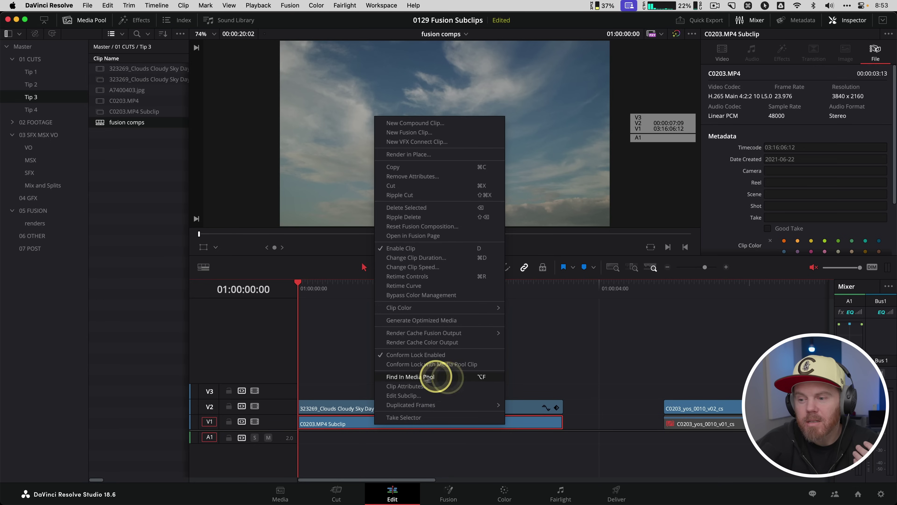
{"action": "key", "text": "fn"}
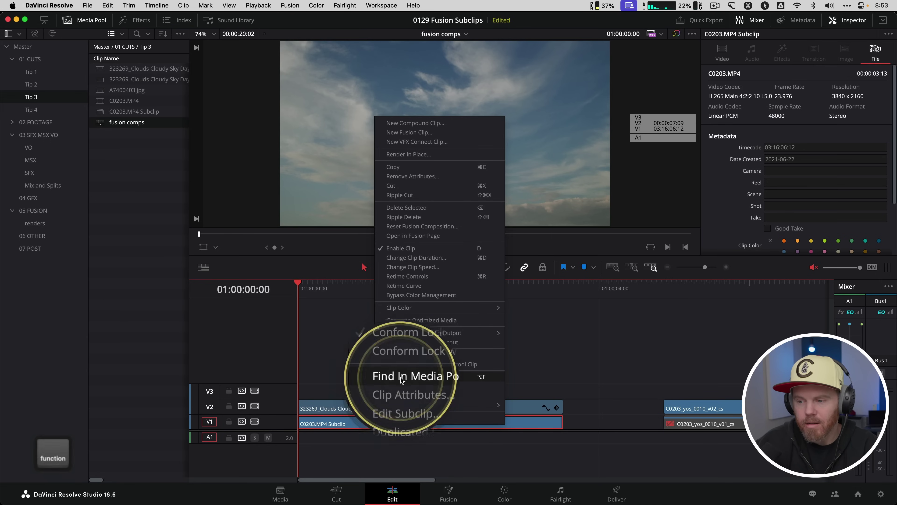
{"action": "left_click", "coordinate": [437, 376]}
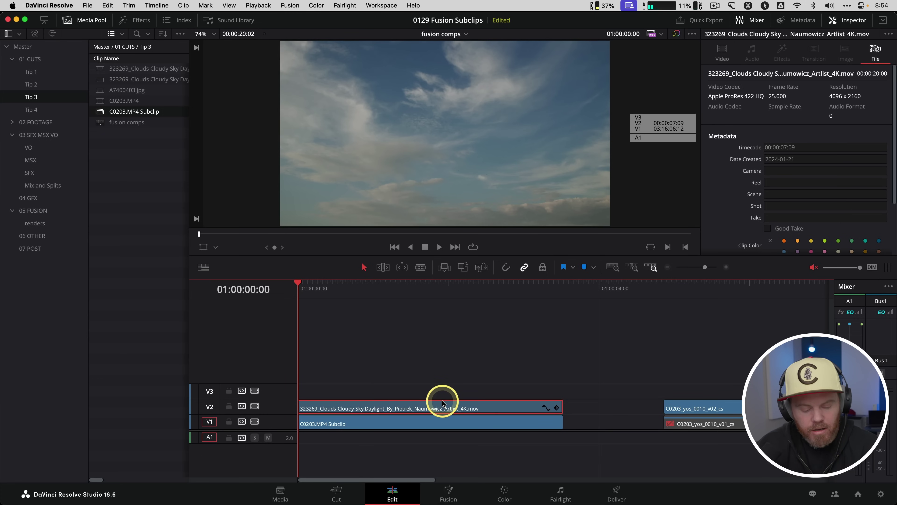
- Disable the V2 clouds clip, then open the V1 C0203.MP4 Subclip in the Fusion page
{"action": "key", "text": "d"}
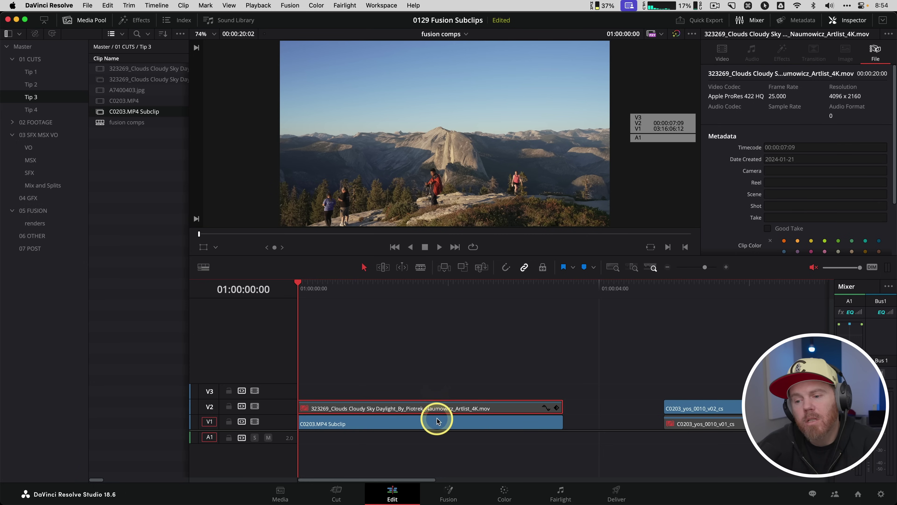
{"action": "left_click_drag", "start_coordinate": [390, 286], "coordinate": [418, 291]}
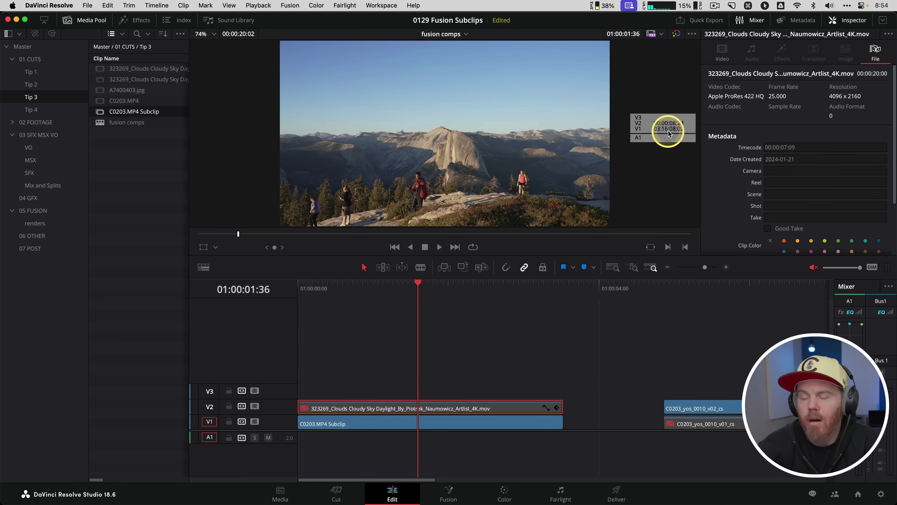
{"action": "left_click", "coordinate": [394, 424]}
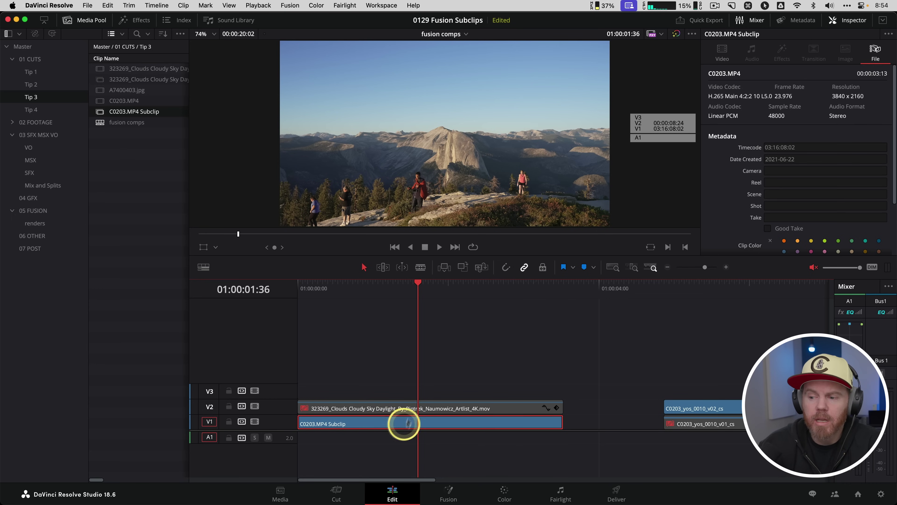
{"action": "right_click", "coordinate": [398, 423]}
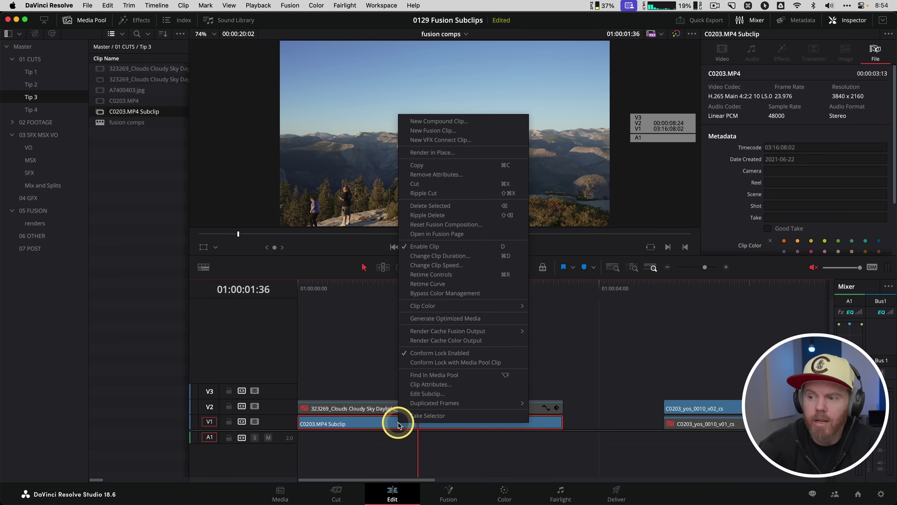
{"action": "left_click", "coordinate": [481, 233]}
{"action": "key", "text": "fn"}
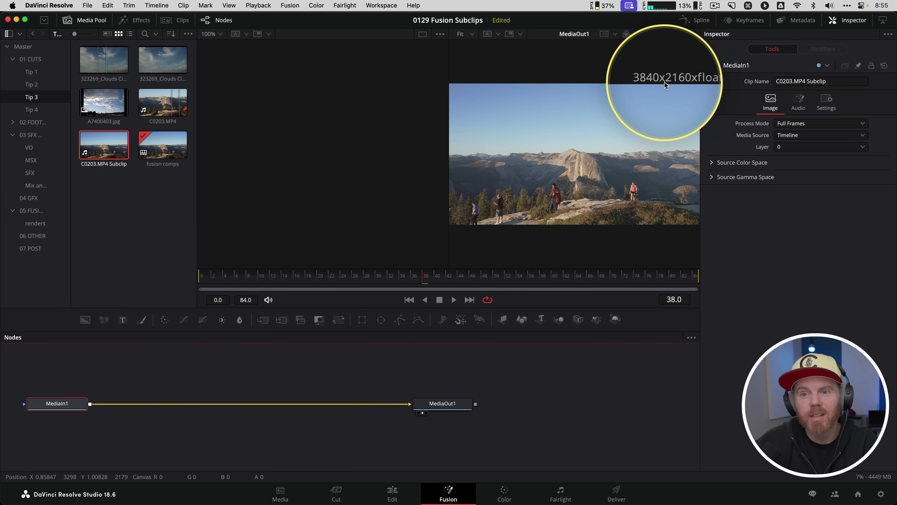
- Add the clouds subclip as MediaIn2, merge it with MediaIn1, and raise Center Y
{"action": "key", "text": "fn"}
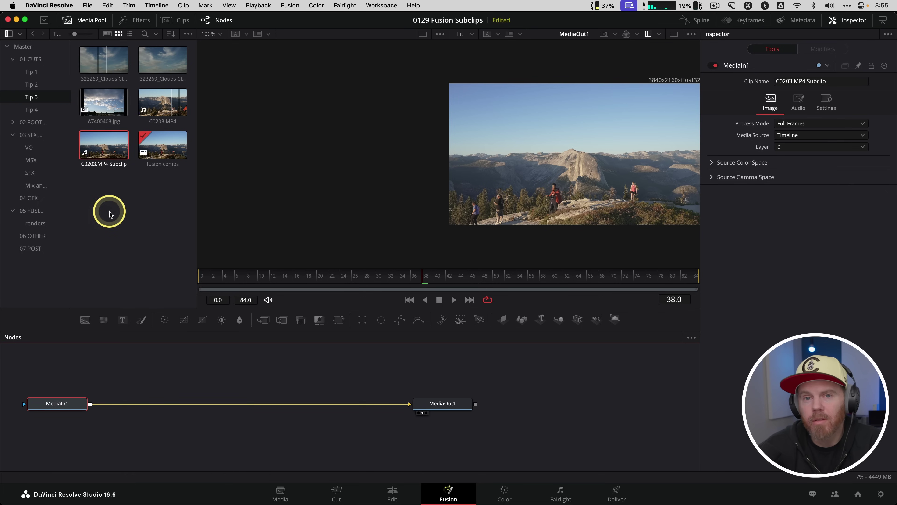
{"action": "left_click", "coordinate": [130, 34]}
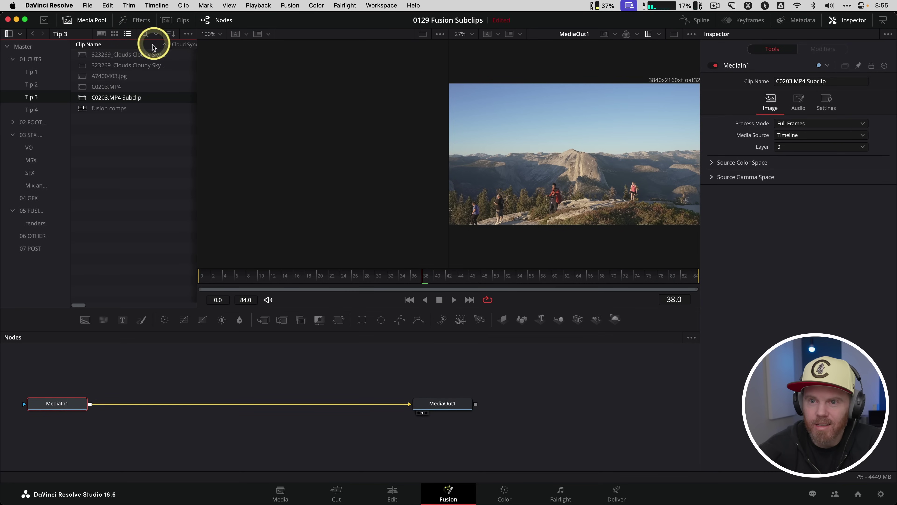
{"action": "left_click_drag", "start_coordinate": [82, 66], "coordinate": [177, 376]}
{"action": "key", "text": "1"}
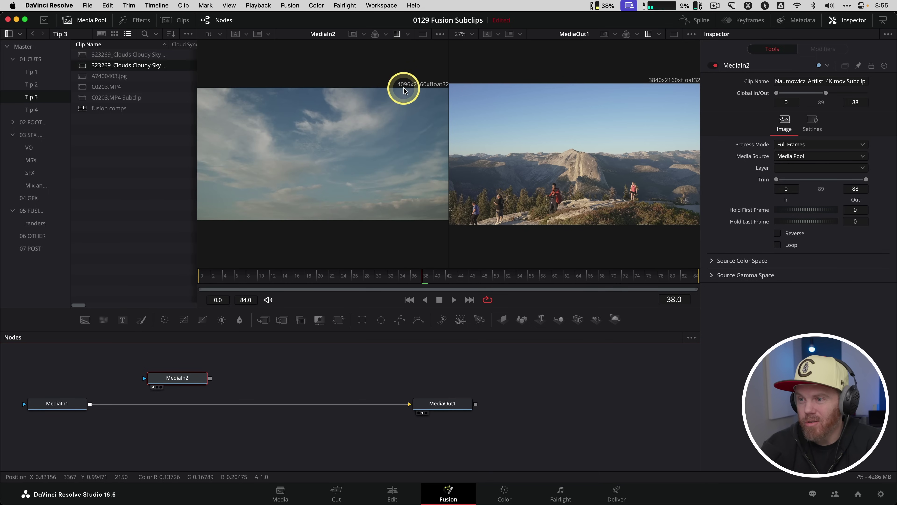
{"action": "left_click_drag", "start_coordinate": [210, 378], "coordinate": [91, 405]}
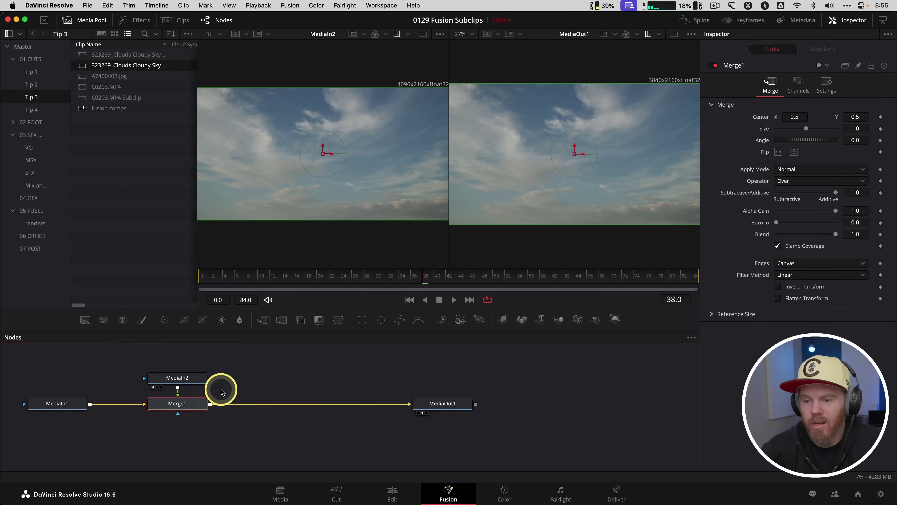
{"action": "left_click_drag", "start_coordinate": [572, 149], "coordinate": [566, 66]}
- Return to the Edit page, enlarge the video tracks, and go to the Deliver page
{"action": "left_click", "coordinate": [392, 492]}
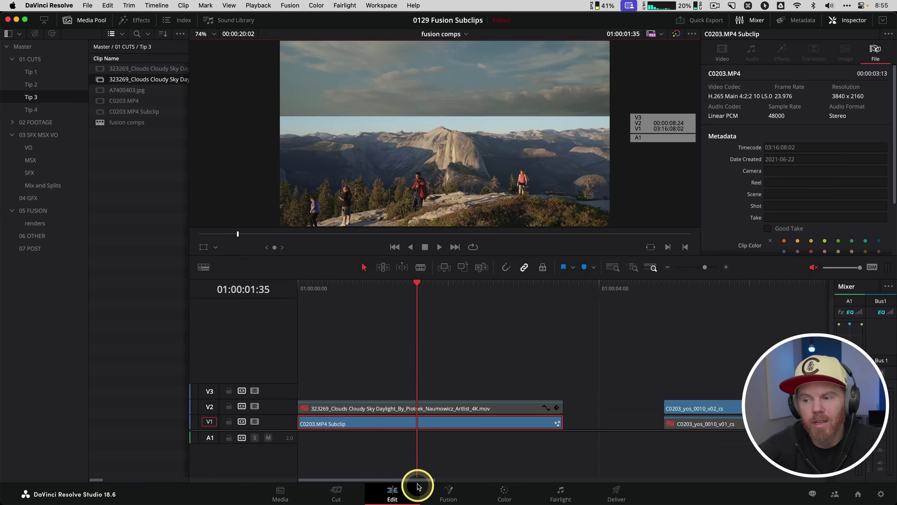
{"action": "left_click_drag", "start_coordinate": [393, 284], "coordinate": [359, 299]}
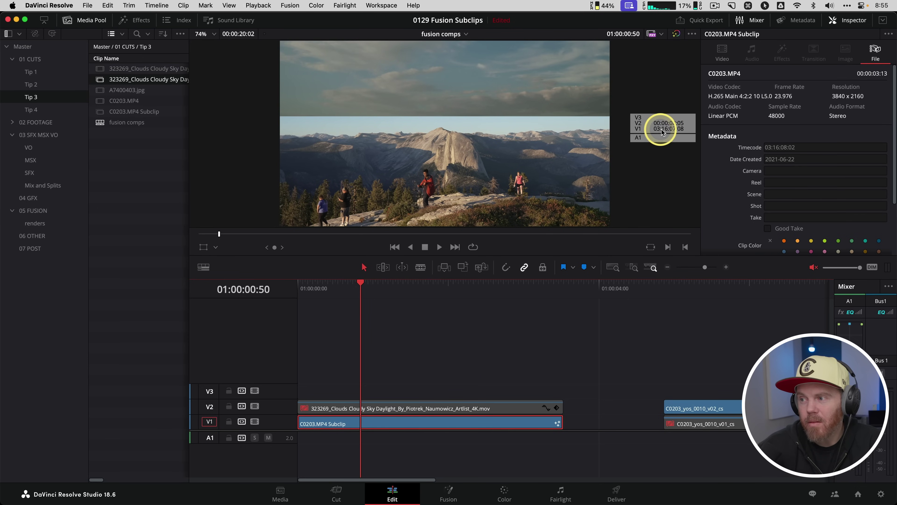
{"action": "scroll", "coordinate": [392, 417], "scroll_direction": "up", "scroll_amount": 3}
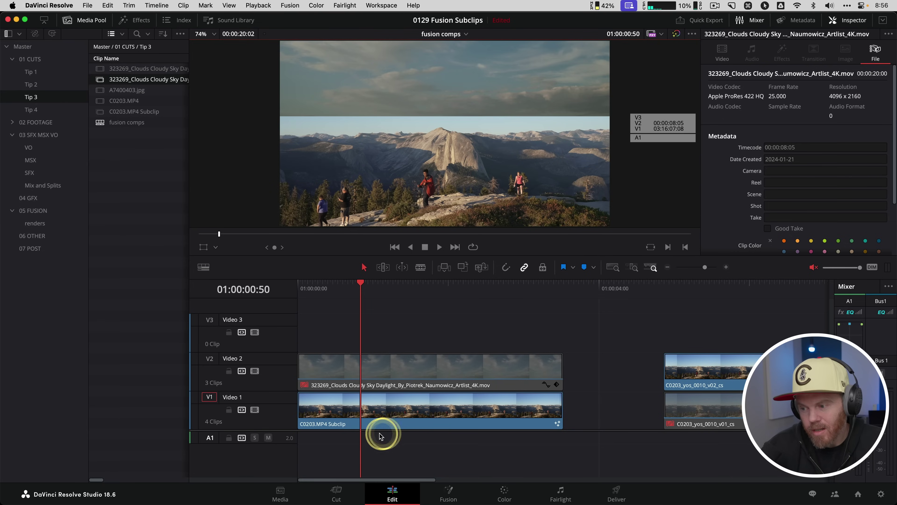
{"action": "left_click", "coordinate": [618, 493]}
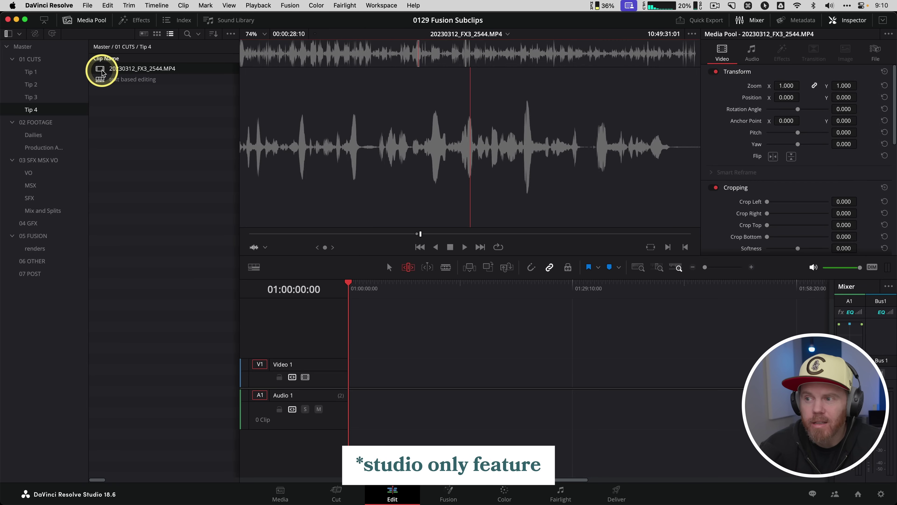
- Run Transcribe Audio on the 20230312_FX3_2544.MP4 interview clip
{"action": "mouse_move", "coordinate": [393, 132]}
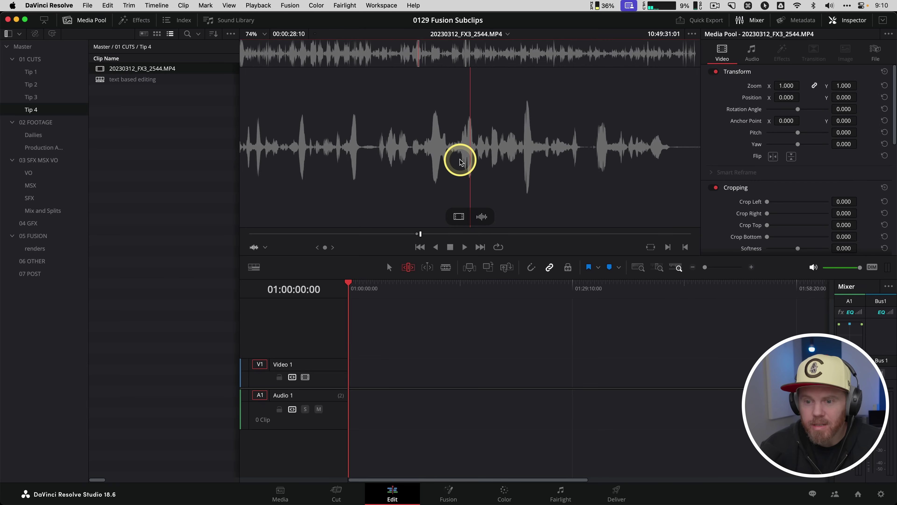
{"action": "key", "text": "fn"}
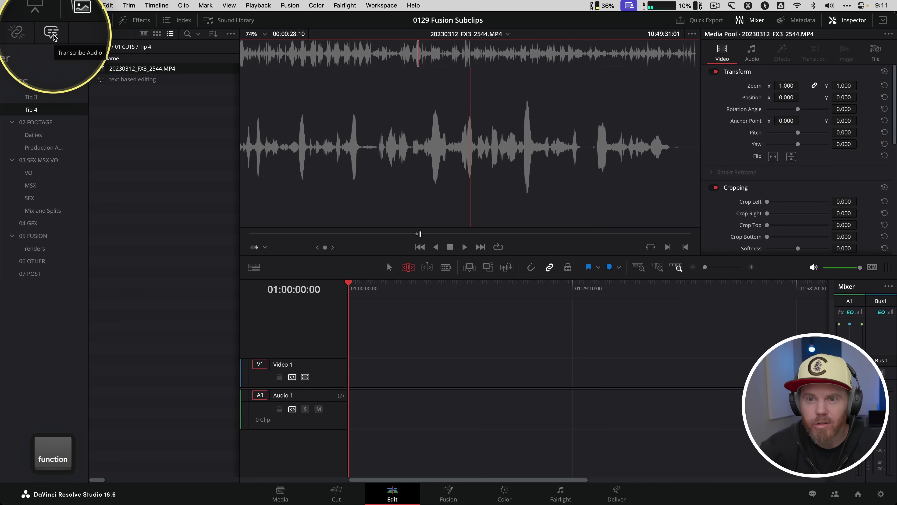
{"action": "left_click", "coordinate": [52, 35]}
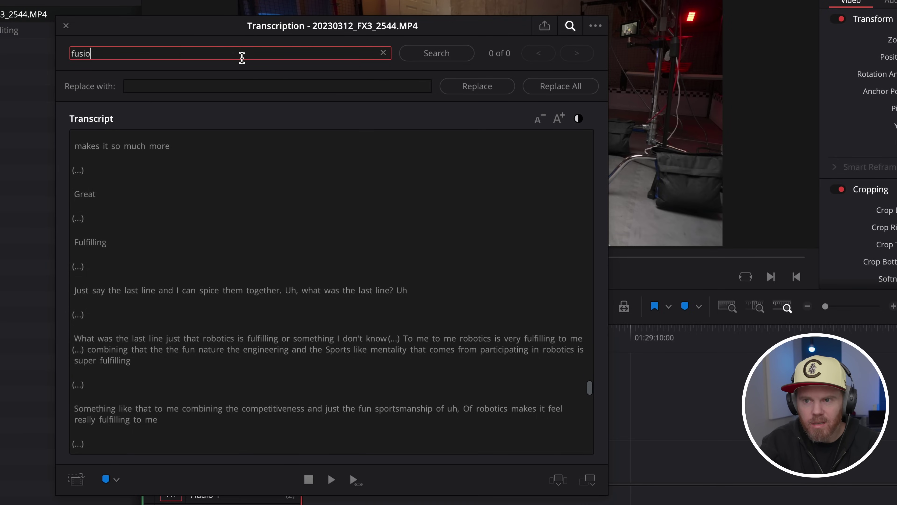
- Search the transcript for 'fusion 360' and play from the 'So to when' paragraph
{"action": "key", "text": "Return"}
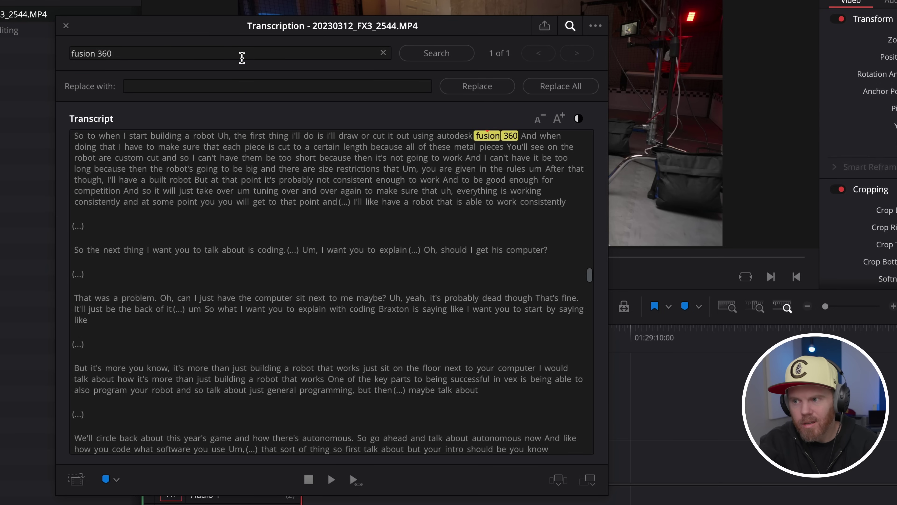
{"action": "scroll", "coordinate": [306, 208], "scroll_direction": "up", "scroll_amount": 3}
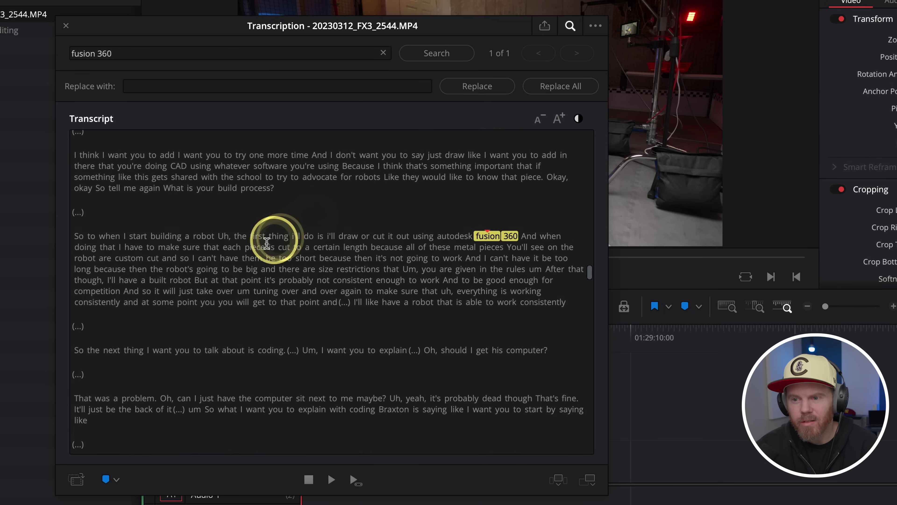
{"action": "left_click", "coordinate": [75, 235]}
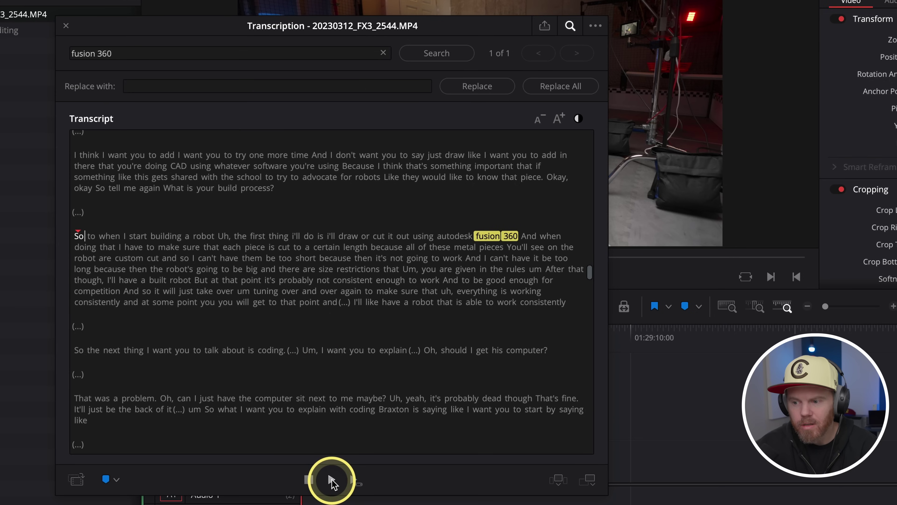
{"action": "left_click", "coordinate": [332, 480]}
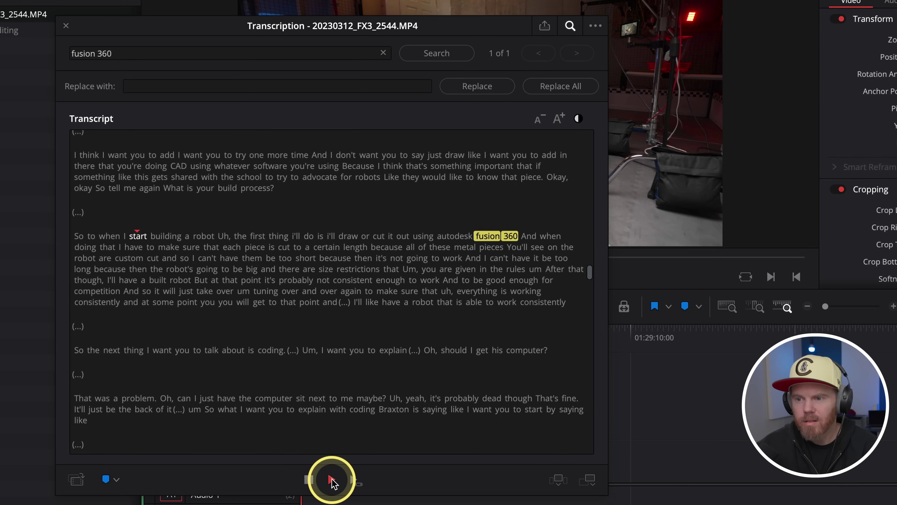
{"action": "mouse_move", "coordinate": [414, 30]}
{"action": "left_mouse_down"}
{"action": "mouse_move", "coordinate": [695, 345]}
{"action": "mouse_move", "coordinate": [673, 143]}
{"action": "mouse_move", "coordinate": [639, 149]}
{"action": "left_mouse_up"}
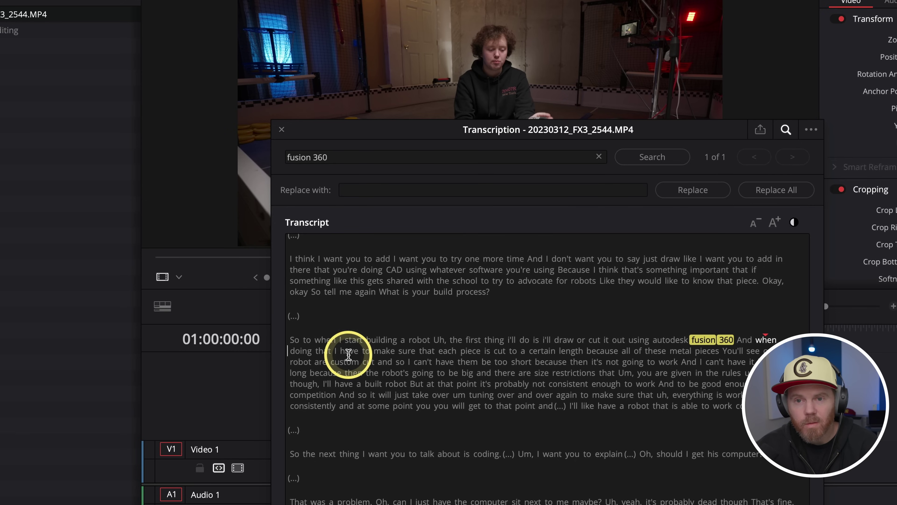
- Select the transcript text from 'So' to 'fusion 360' and create a subclip named 'fusion 360'
{"action": "left_click", "coordinate": [289, 340]}
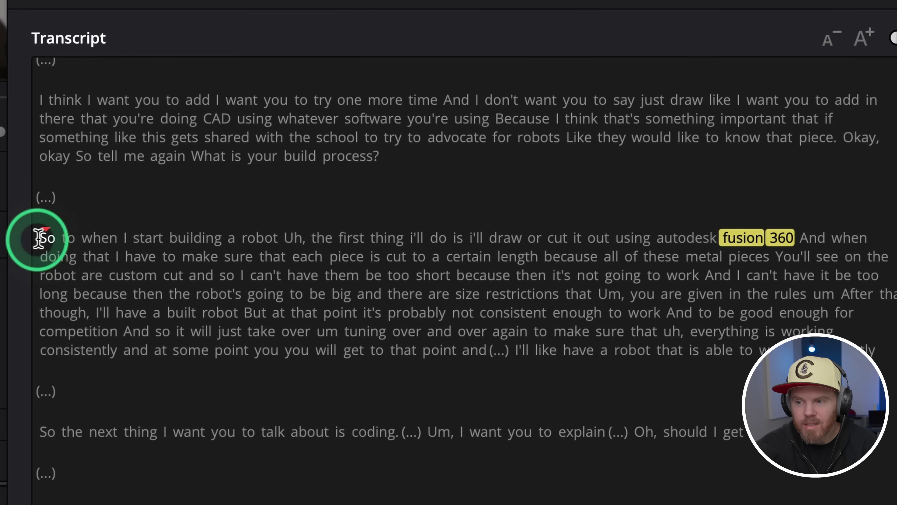
{"action": "left_click_drag", "start_coordinate": [39, 238], "coordinate": [793, 240]}
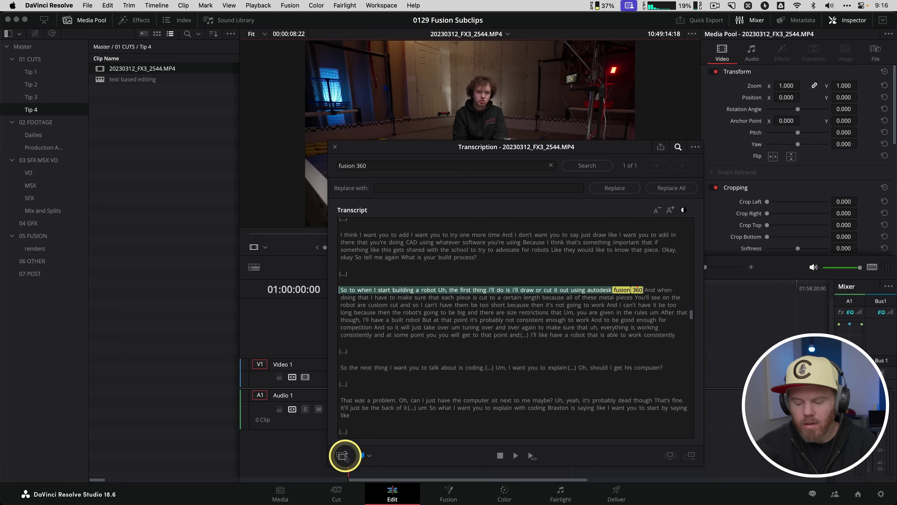
{"action": "key", "text": "fn"}
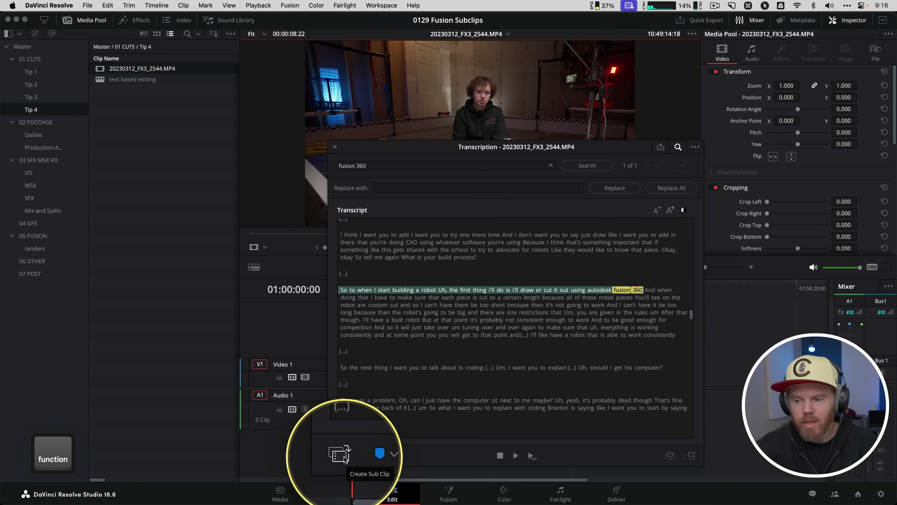
{"action": "left_click", "coordinate": [344, 457]}
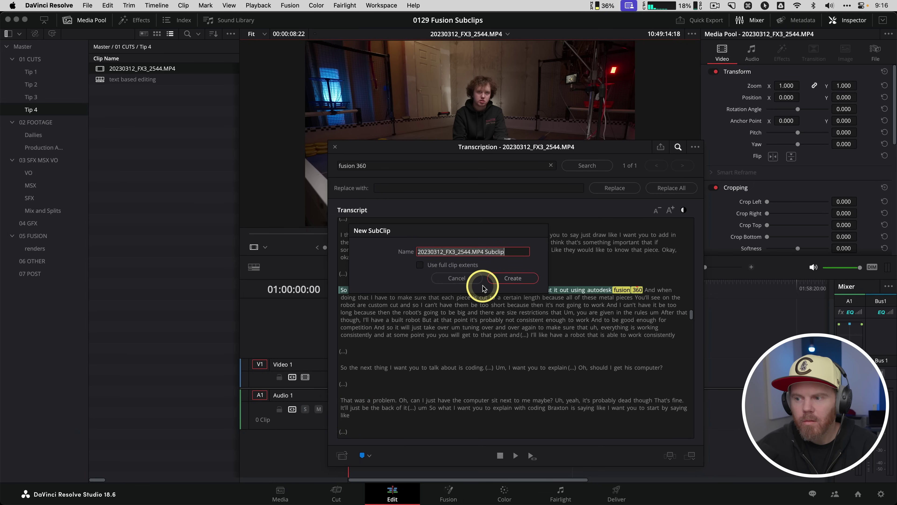
{"action": "type", "text": "fusion 360"}
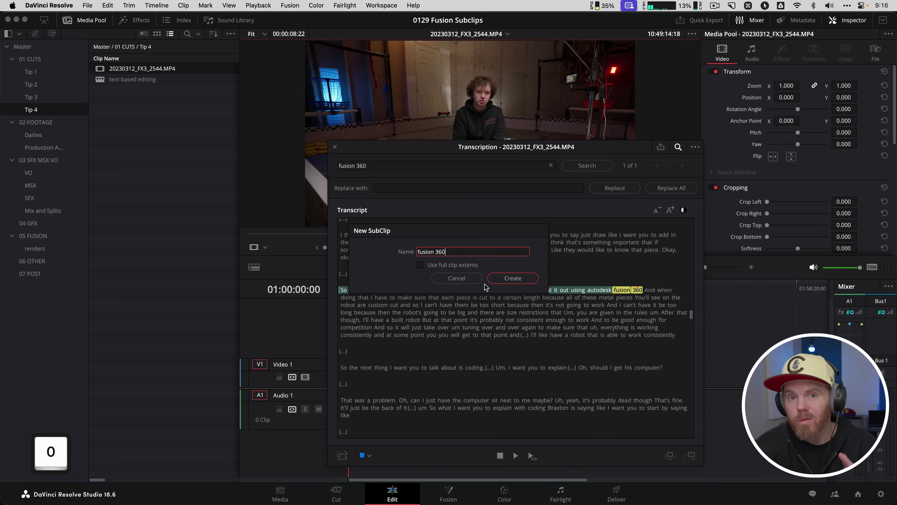
{"action": "left_click", "coordinate": [501, 279]}
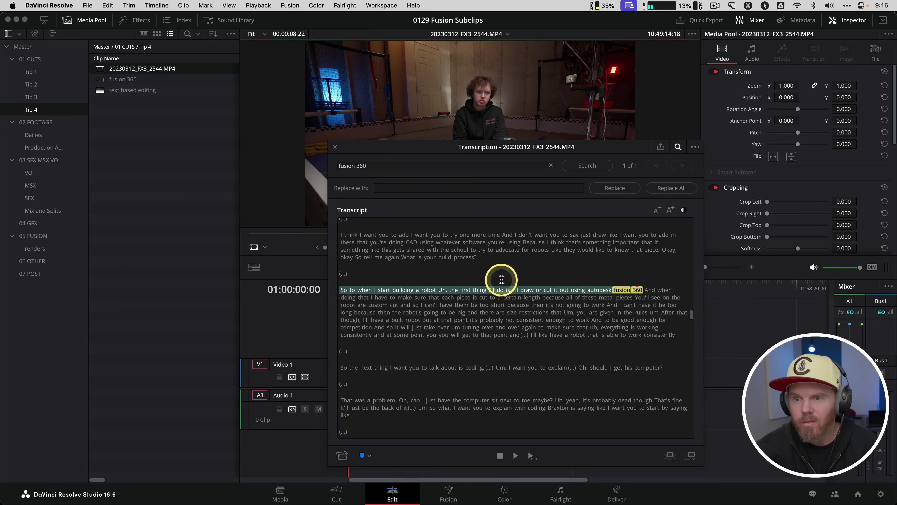
- Preview the fusion 360 subclip in the source viewer with Show Full Clip Audio Waveform enabled
{"action": "left_click", "coordinate": [334, 147]}
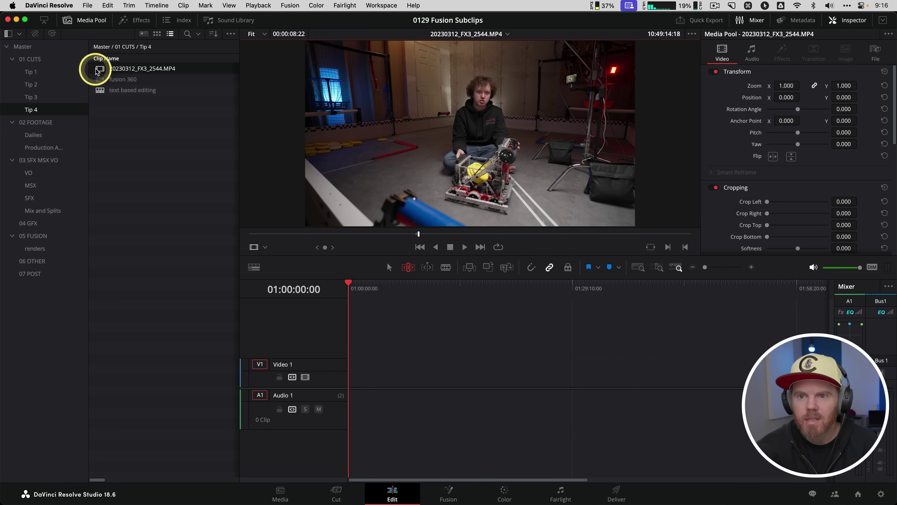
{"action": "left_click_drag", "start_coordinate": [97, 69], "coordinate": [113, 80]}
{"action": "left_click", "coordinate": [114, 80]}
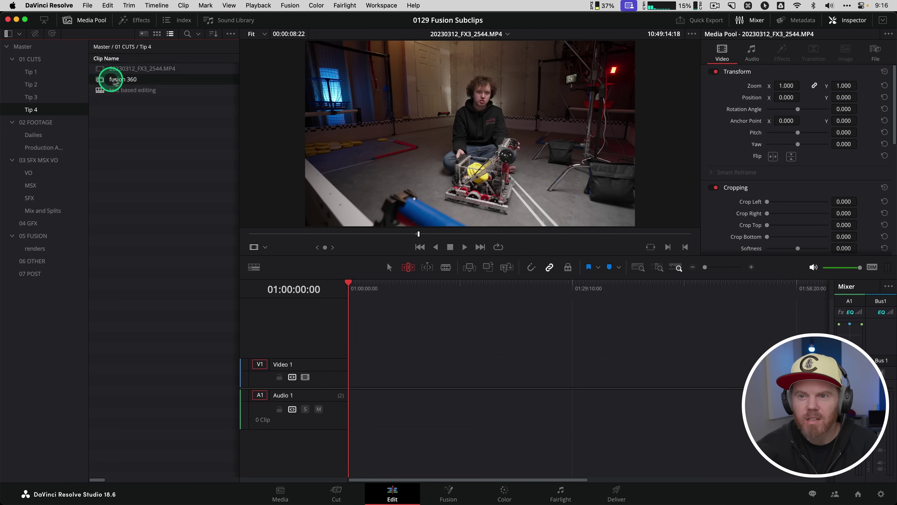
{"action": "mouse_move", "coordinate": [506, 201]}
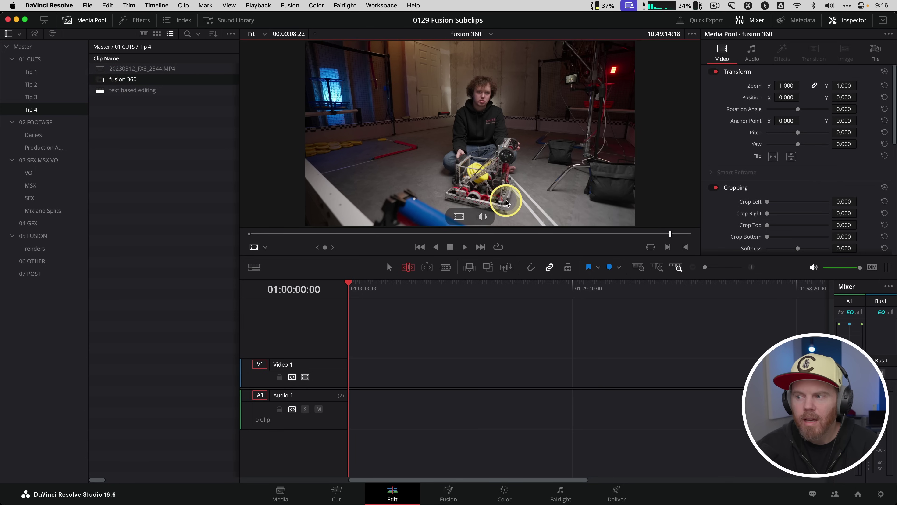
{"action": "left_click", "coordinate": [692, 34]}
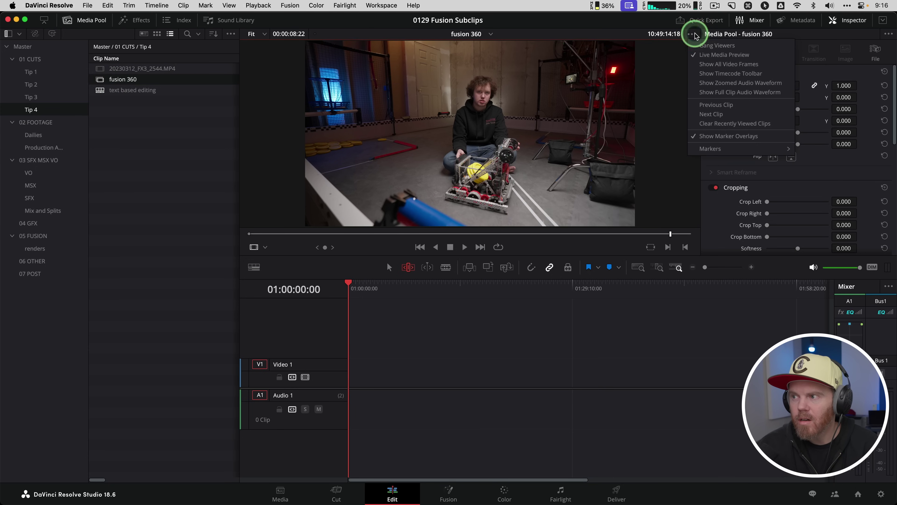
{"action": "left_click", "coordinate": [731, 91]}
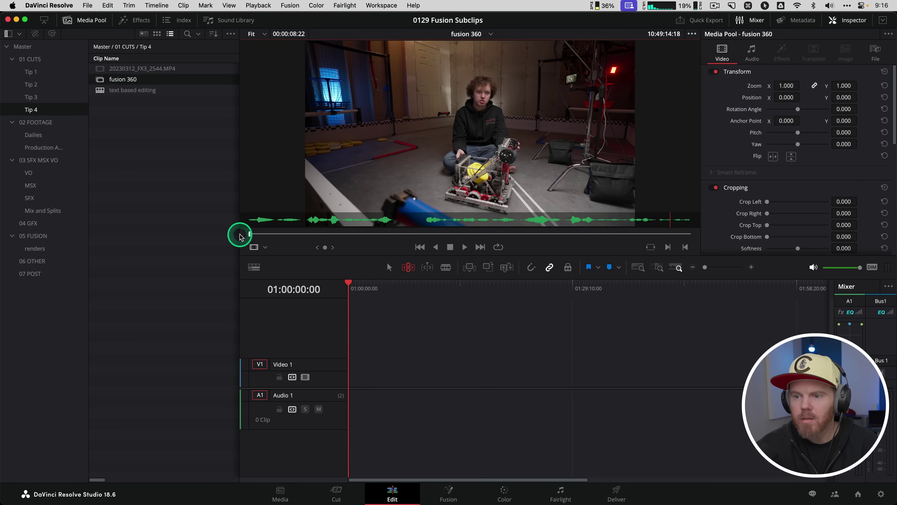
{"action": "key", "text": "space"}
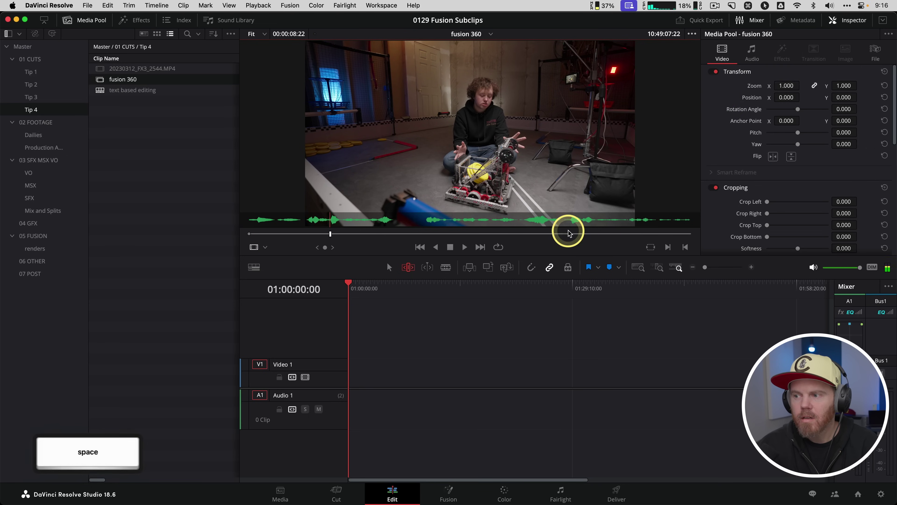
{"action": "left_click", "coordinate": [569, 233]}
{"action": "key", "text": "space"}
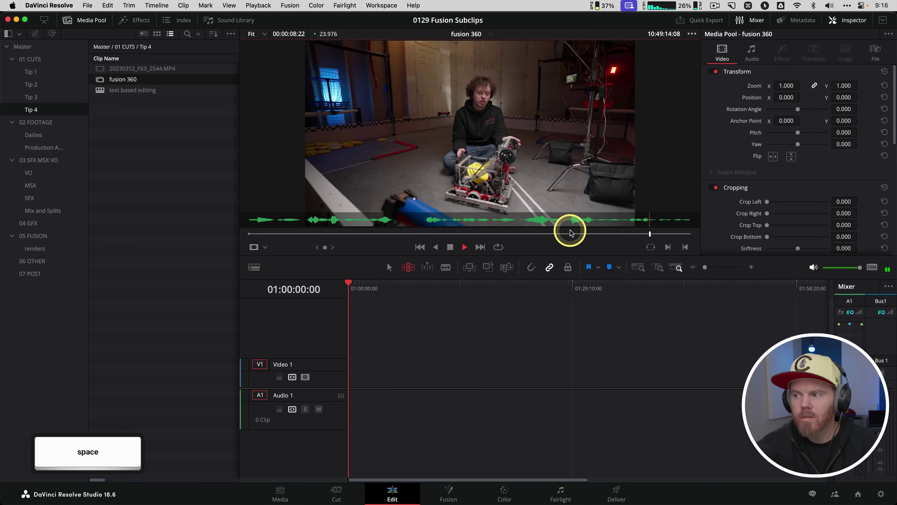
- Place the fusion 360 subclip on the text based editing timeline and try extending its end
{"action": "left_click_drag", "start_coordinate": [92, 78], "coordinate": [358, 380]}
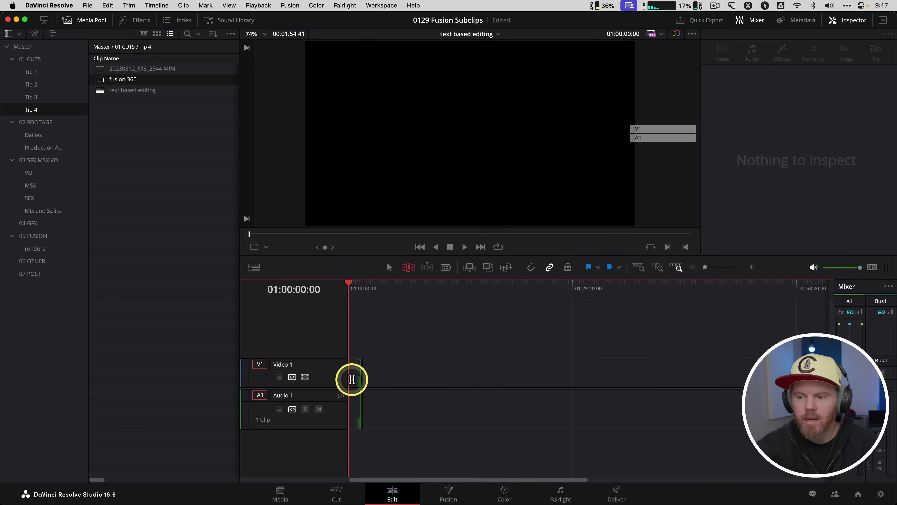
{"action": "key", "text": "shift+z"}
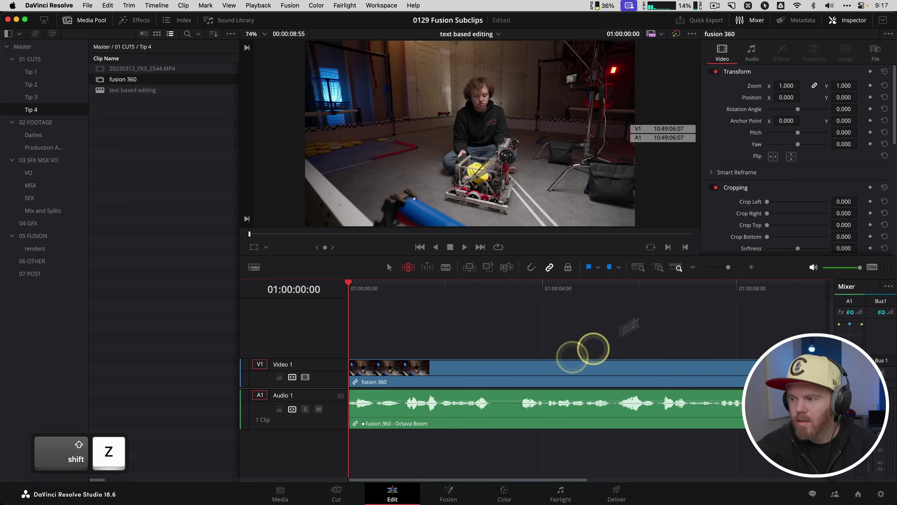
{"action": "left_click", "coordinate": [648, 291]}
{"action": "key", "text": "space"}
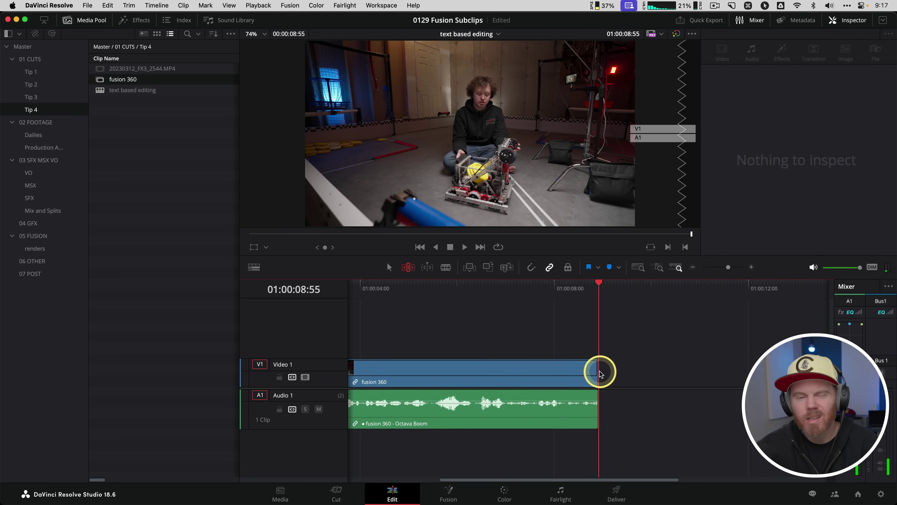
{"action": "left_click_drag", "start_coordinate": [597, 372], "coordinate": [643, 374]}
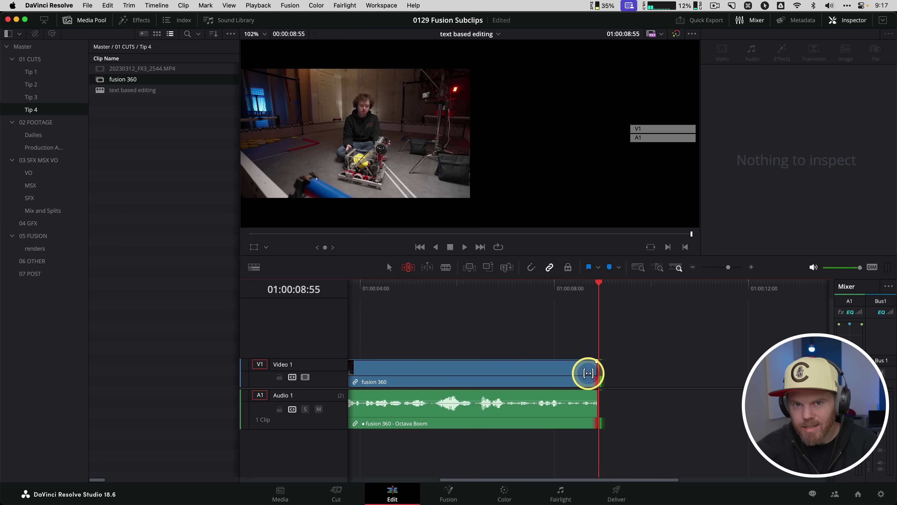
- Edit the fusion 360 subclip to use full clip extents
{"action": "key", "text": "a"}
{"action": "left_click", "coordinate": [453, 371]}
{"action": "key", "text": "shift+z"}
{"action": "right_click", "coordinate": [455, 373]}
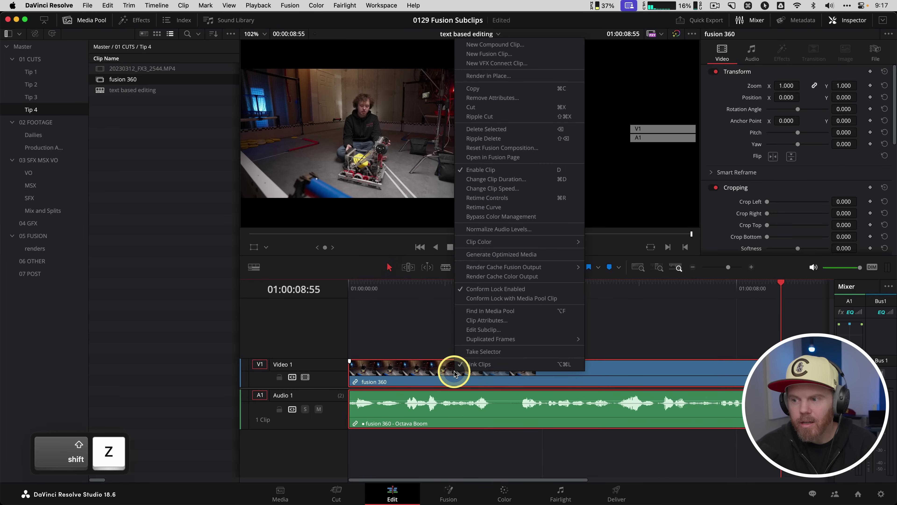
{"action": "left_click", "coordinate": [501, 328]}
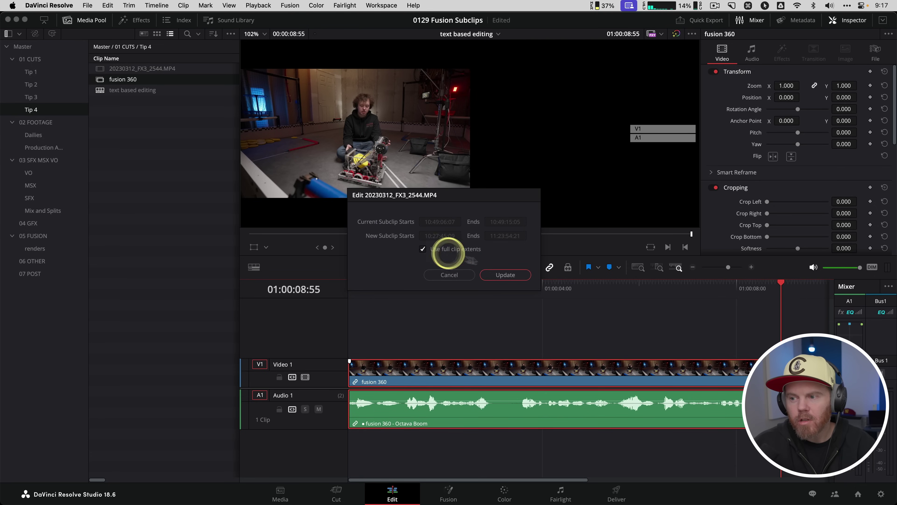
{"action": "left_click", "coordinate": [504, 274]}
- Extend the fusion 360 clip's end past 10 seconds and play it back
{"action": "scroll", "coordinate": [587, 332], "scroll_direction": "right", "scroll_amount": 5}
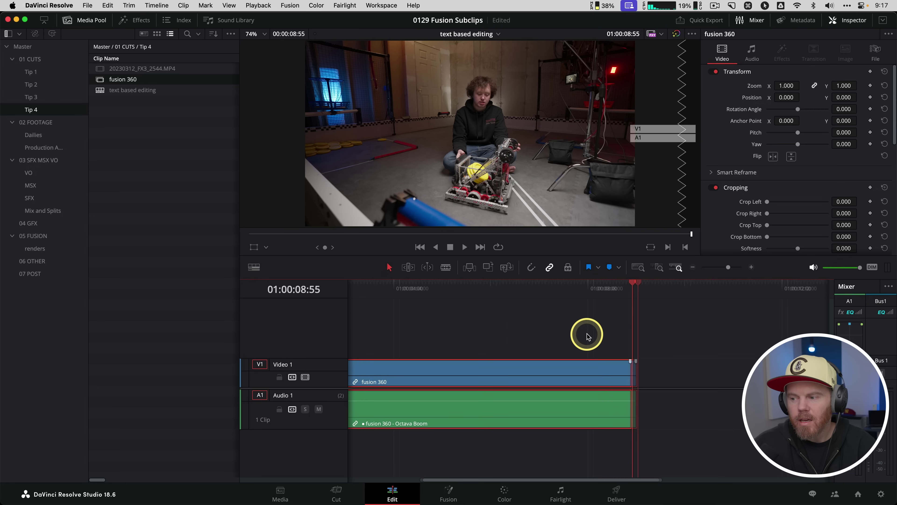
{"action": "left_click_drag", "start_coordinate": [630, 375], "coordinate": [719, 371]}
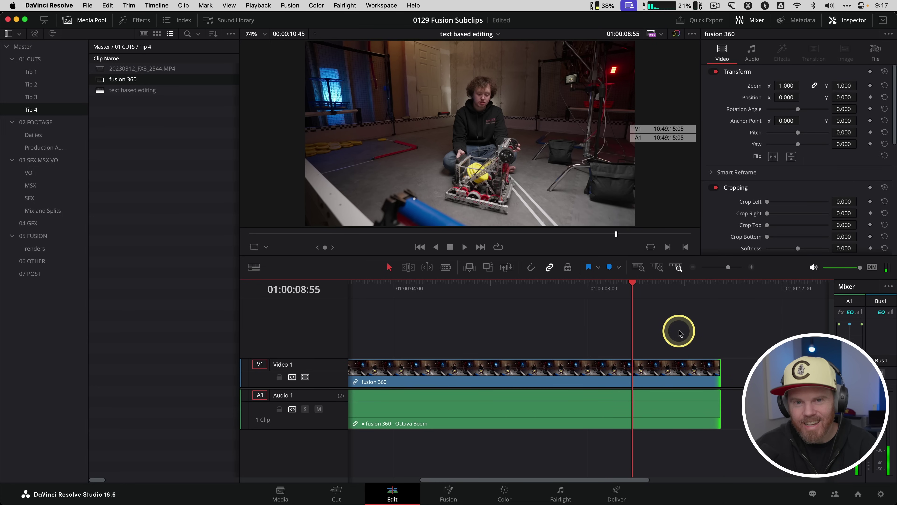
{"action": "left_click", "coordinate": [430, 286]}
{"action": "key", "text": "space"}
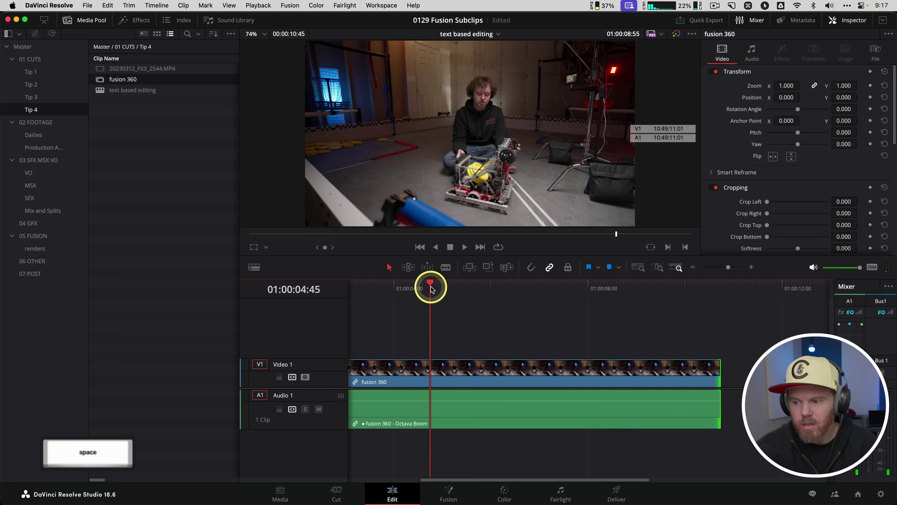